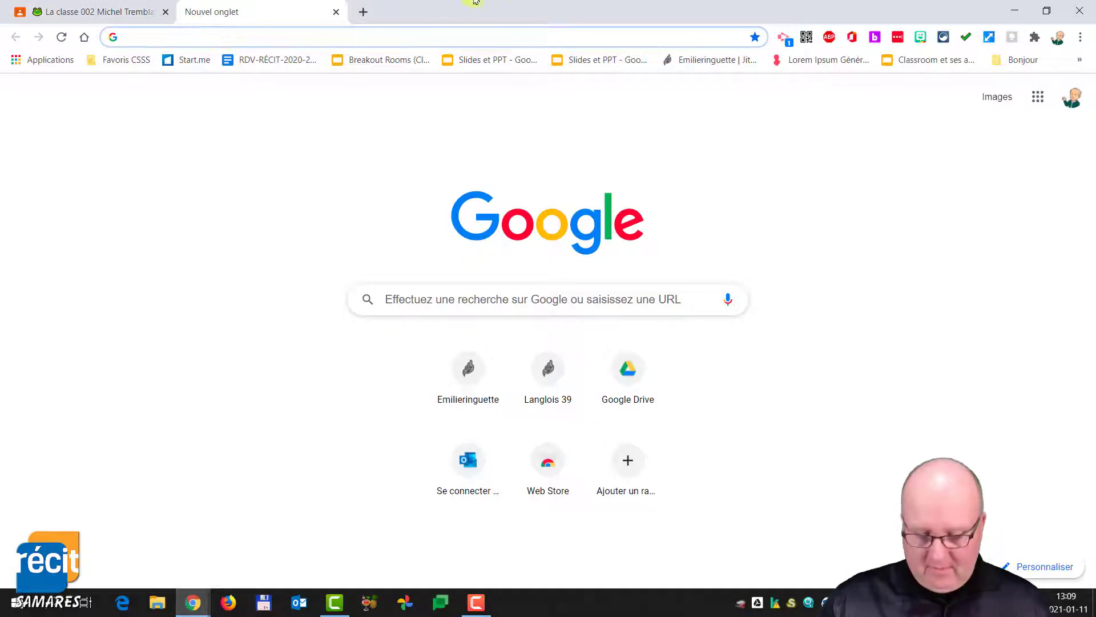
# - Search Google for padlet, open the fr.padlet.com site and save its dashboard to the bookmarks bar
pyautogui.write('PADLET')
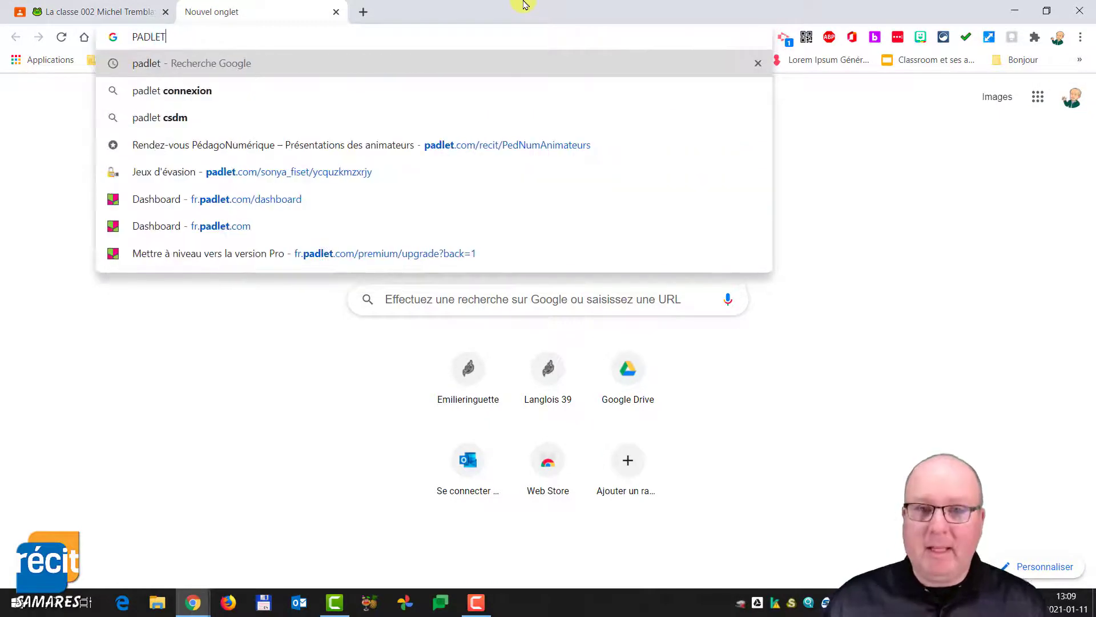
pyautogui.press('Return')
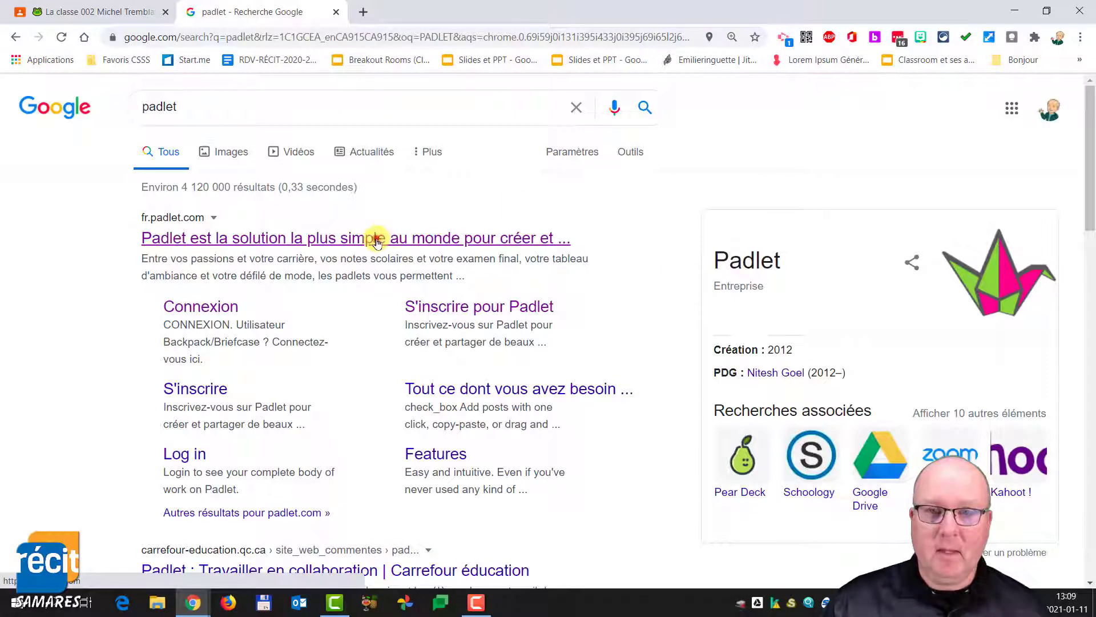
pyautogui.click(369, 236)
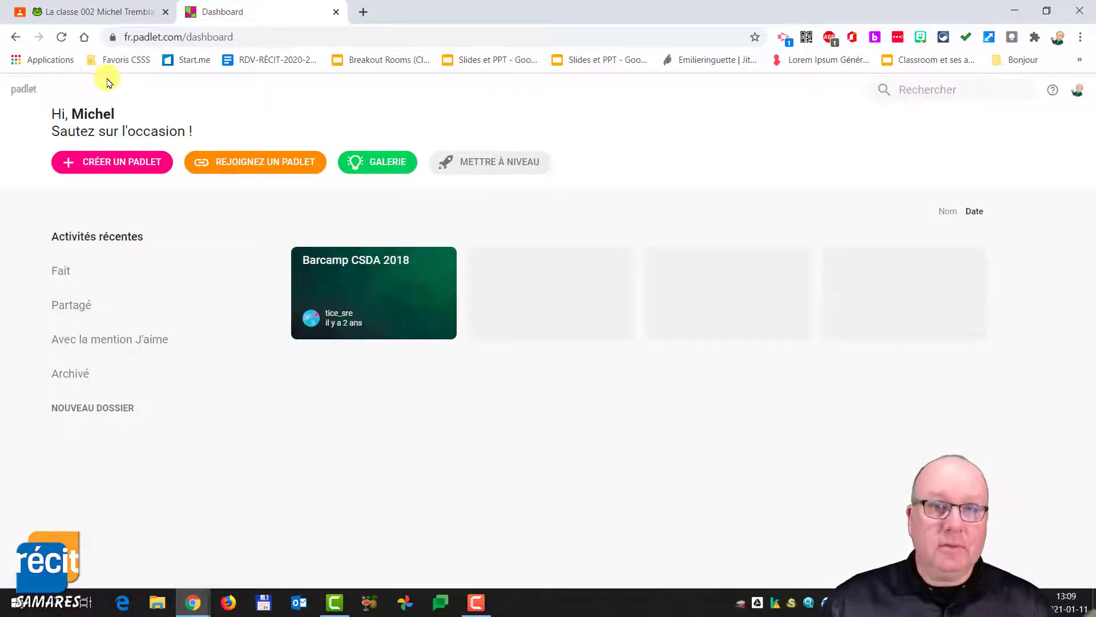
pyautogui.moveTo(113, 41); pyautogui.dragTo(157, 64)
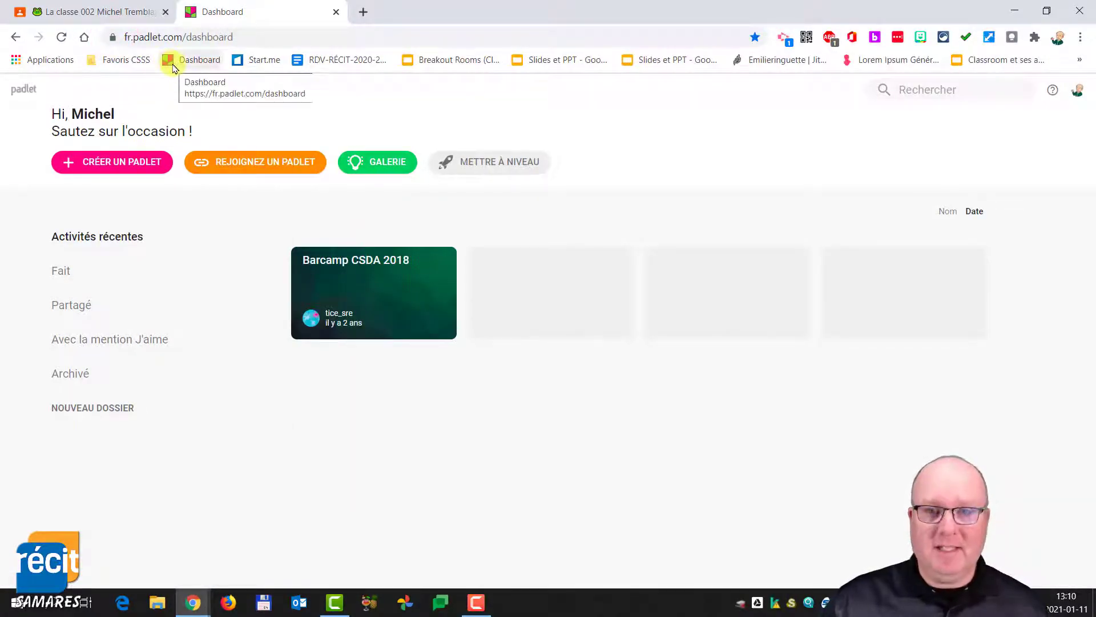
# - Create a new blank padlet with the Mur layout
pyautogui.click(110, 164)
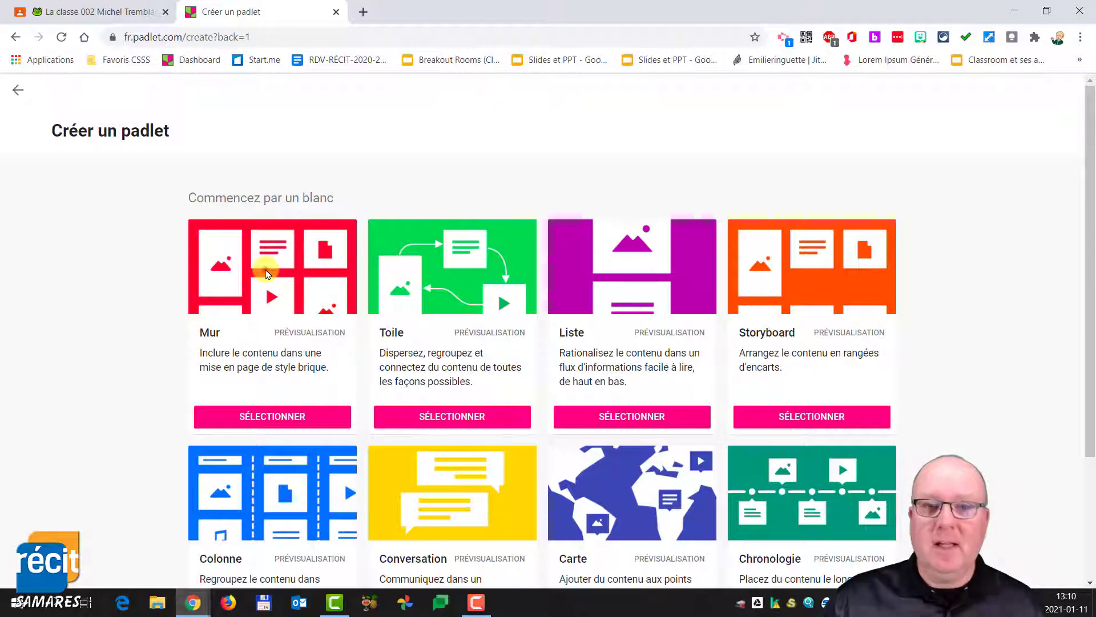
pyautogui.click(271, 414)
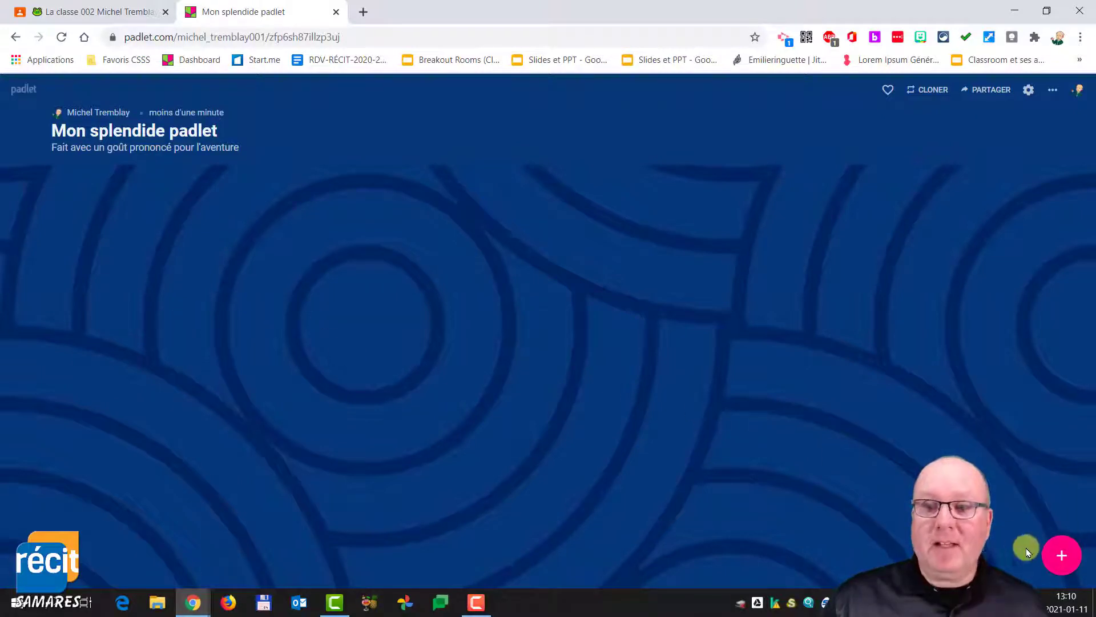
# - Add a post titled "Plan de la semaine 05" with the text "Voici..." to the padlet and publish it
pyautogui.click(1063, 559)
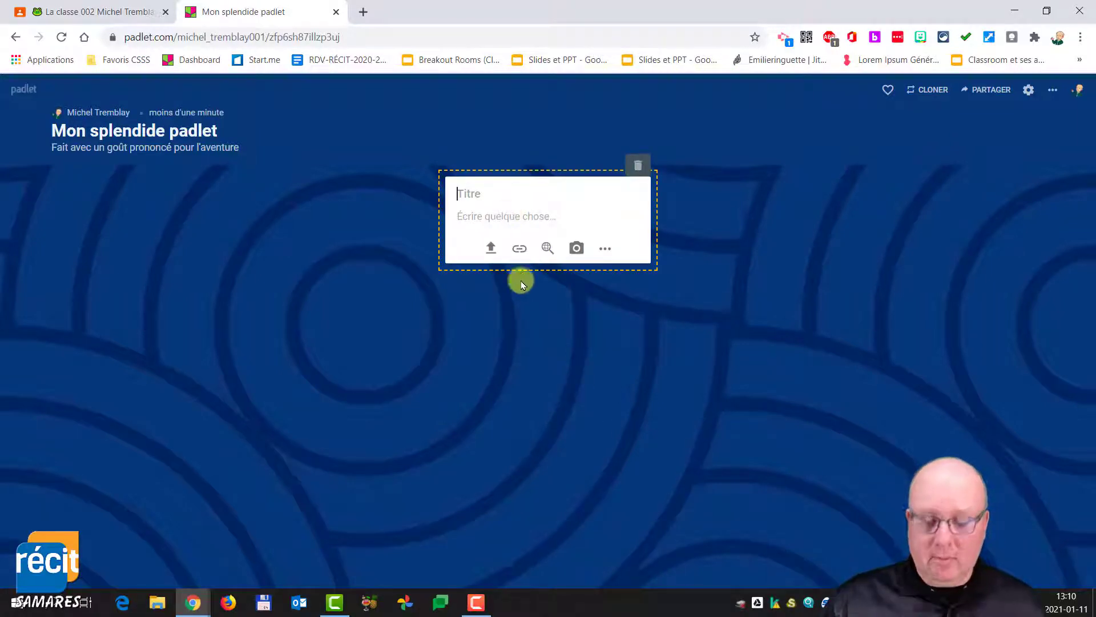
pyautogui.write('P')
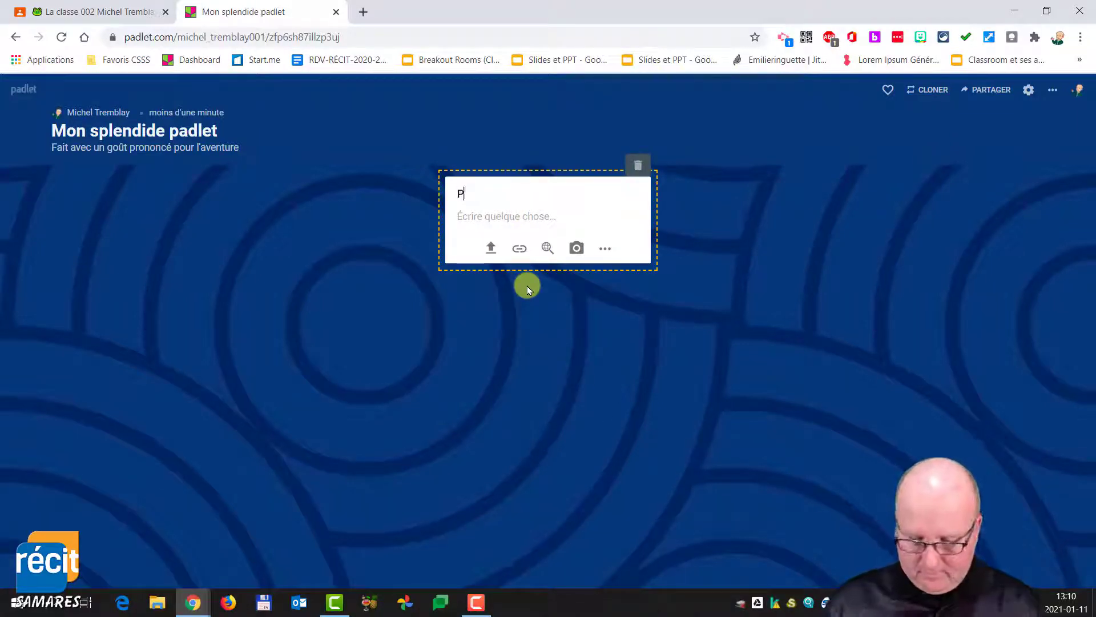
pyautogui.write('lan de la ')
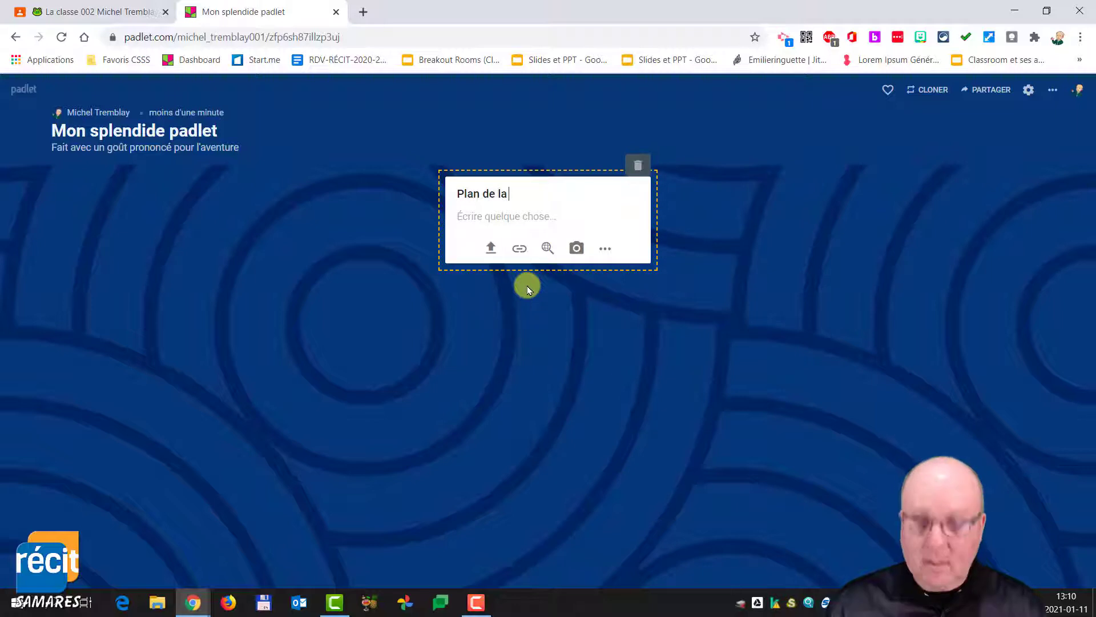
pyautogui.write('semaine 05')
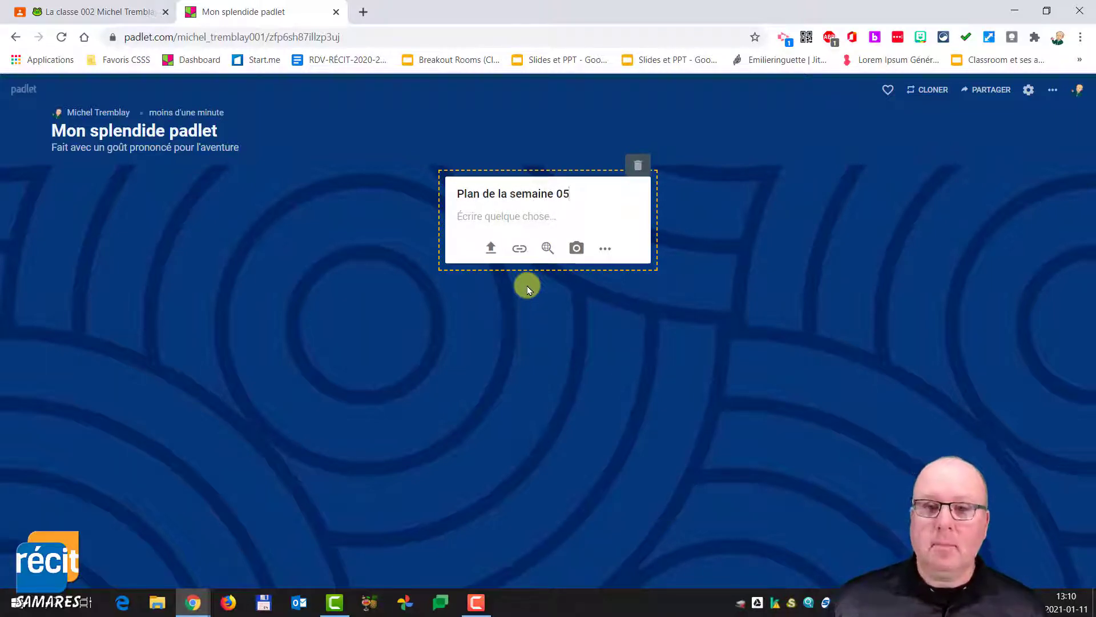
pyautogui.click(484, 216)
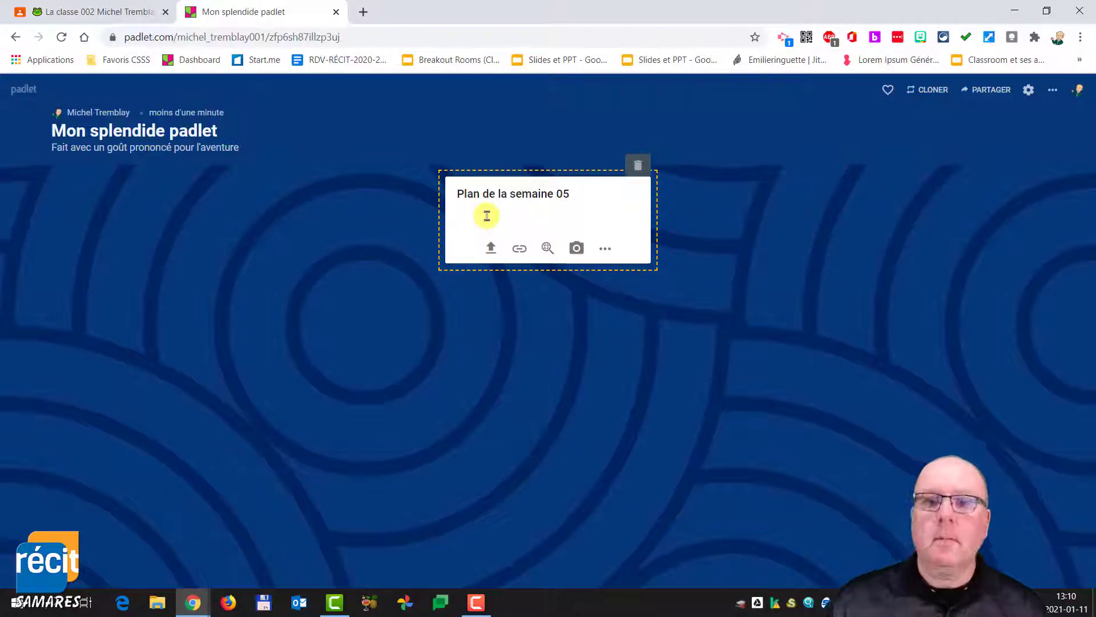
pyautogui.click(487, 215)
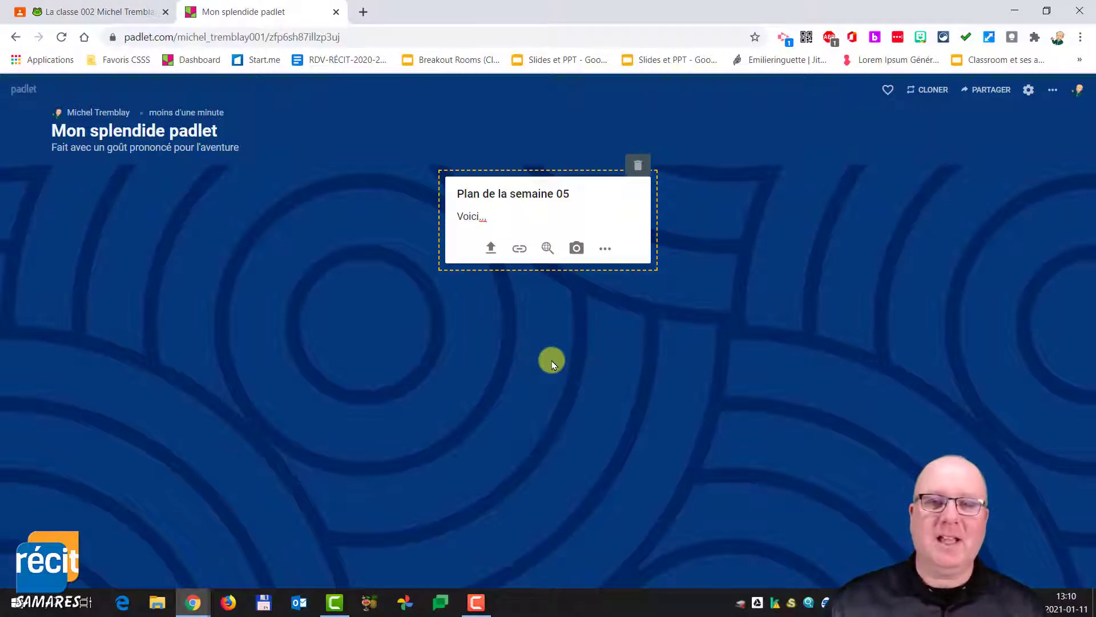
pyautogui.click(372, 230)
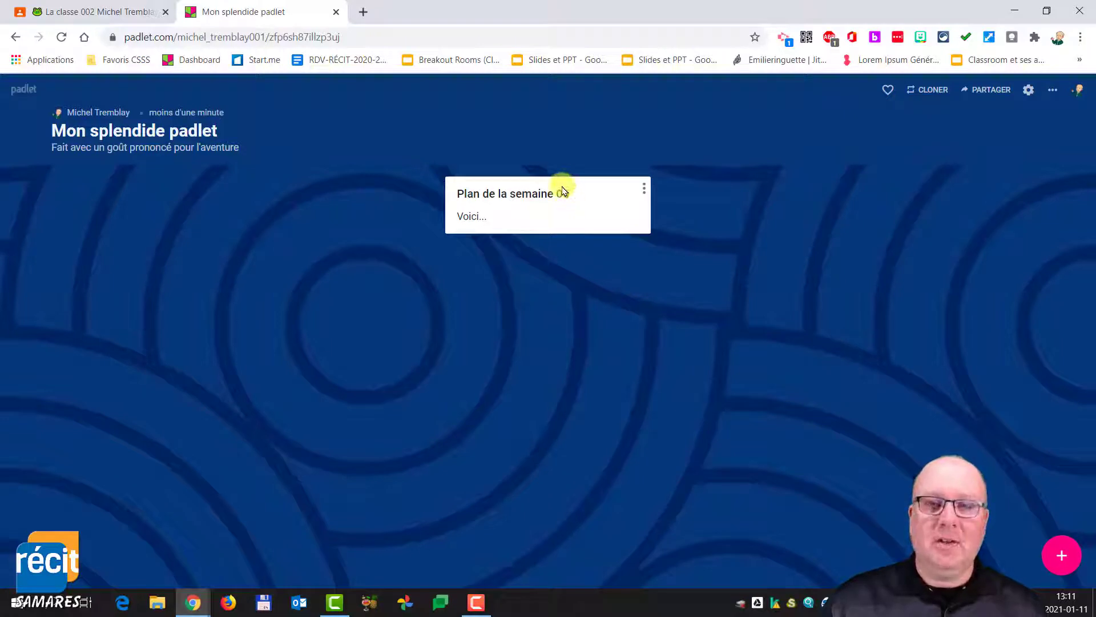
# - Examine the post's options and the choices for transferring it to another padlet, then close them
pyautogui.moveTo(591, 188); pyautogui.dragTo(512, 179)
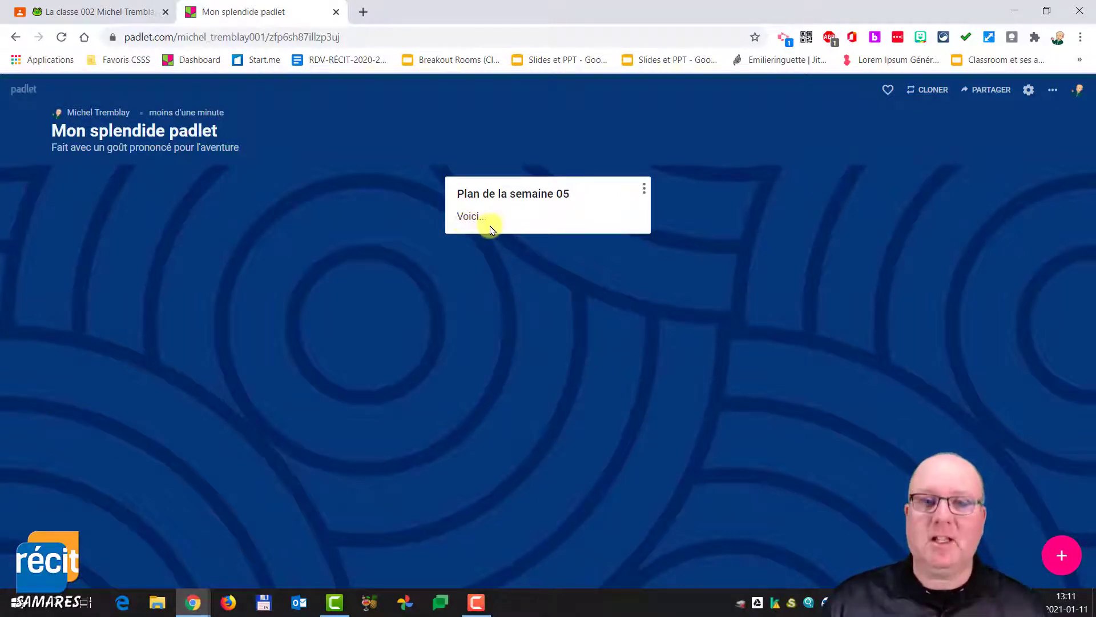
pyautogui.click(644, 193)
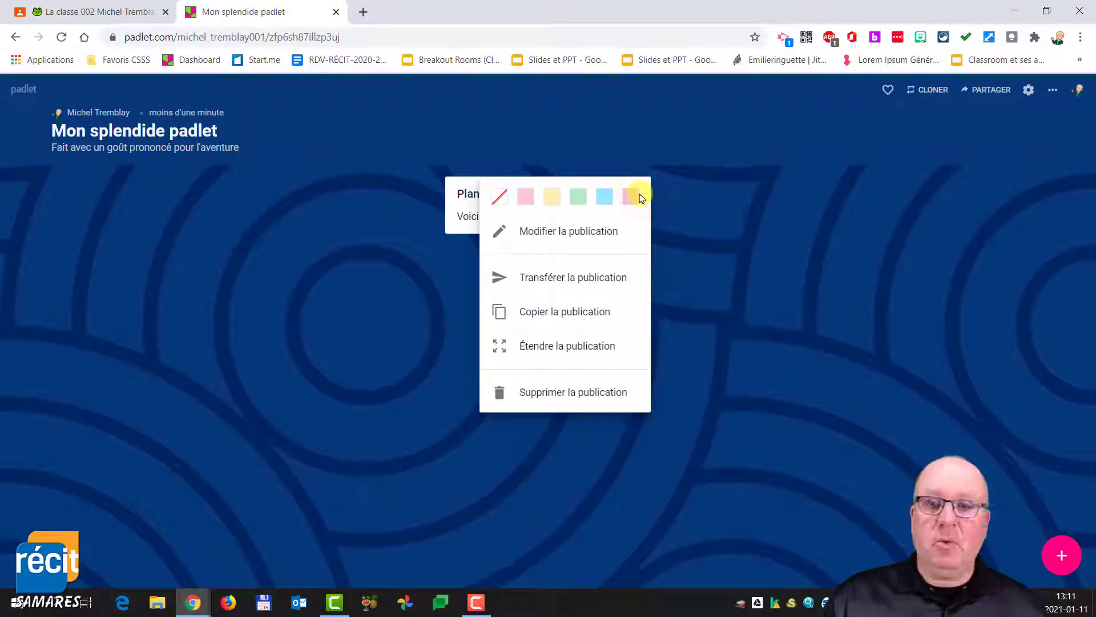
pyautogui.click(567, 280)
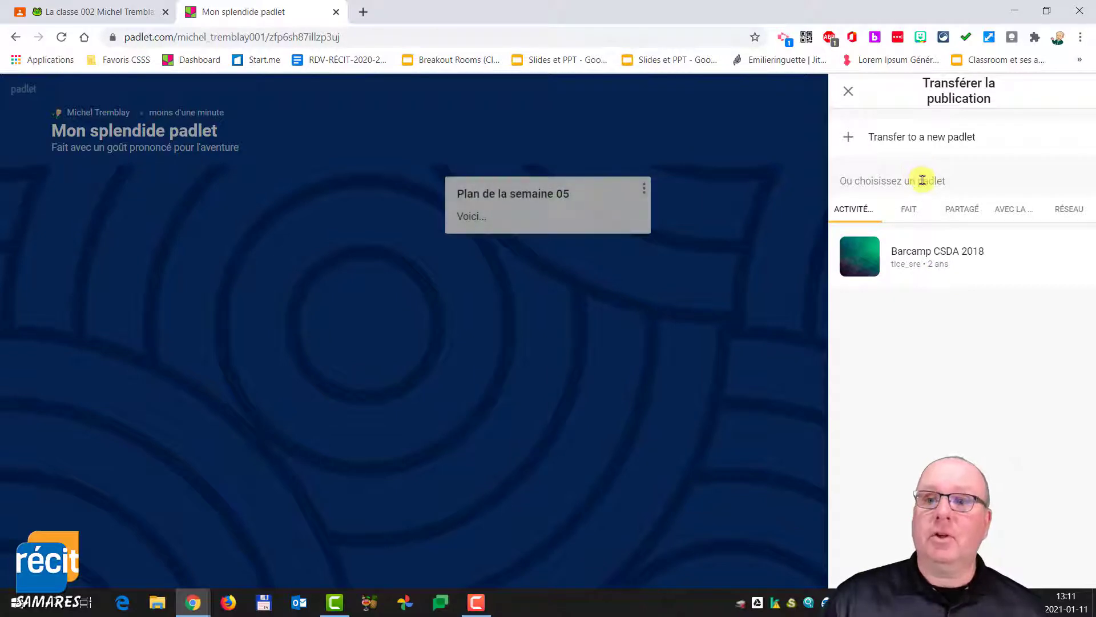
pyautogui.click(848, 90)
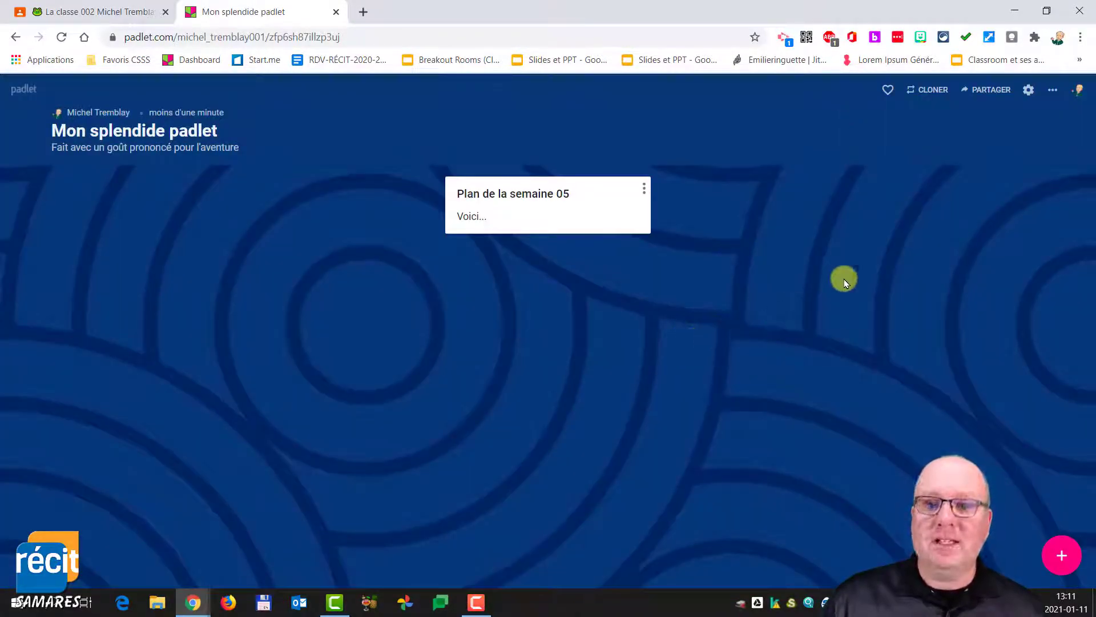
# - Copy the padlet's sharing link to the clipboard
pyautogui.click(988, 93)
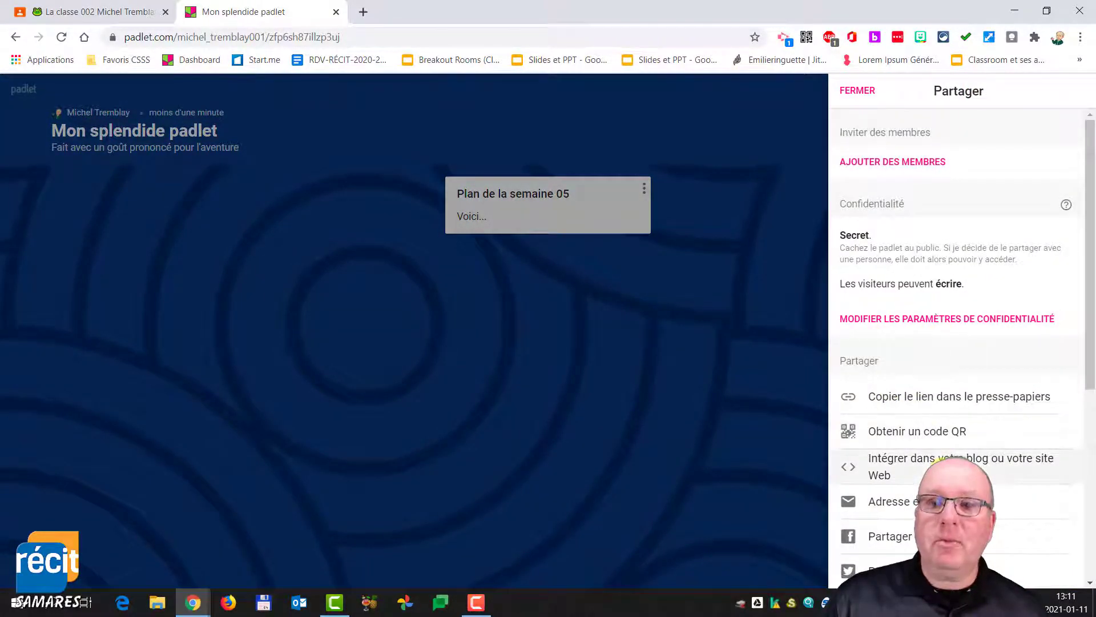
pyautogui.click(914, 399)
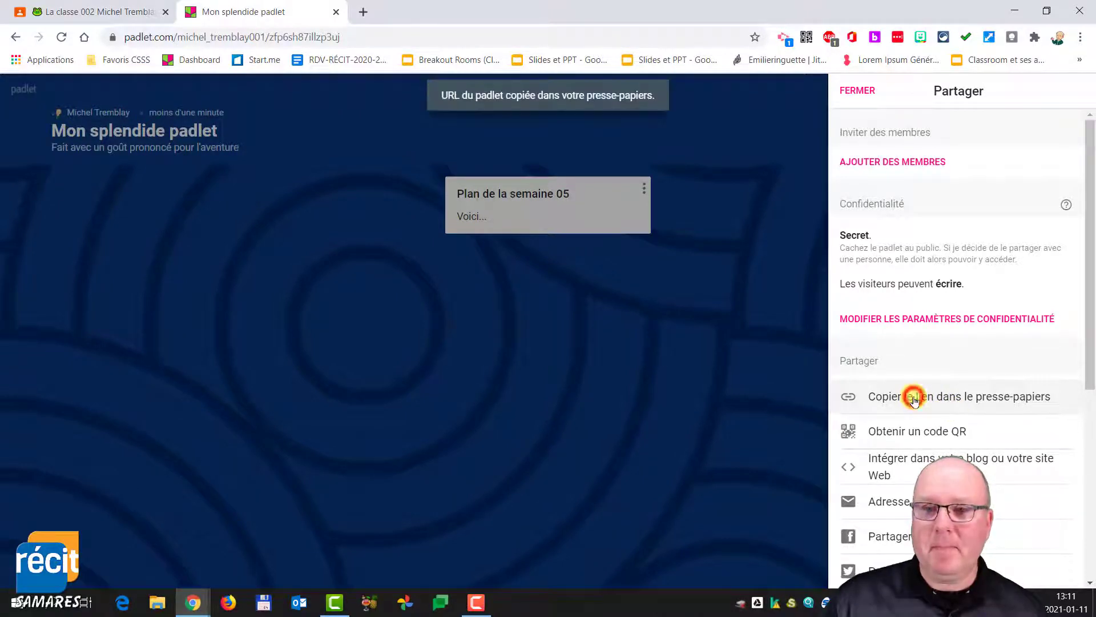
# - Switch to Google Classroom, start an announcement in La classe 002 and attach the copied padlet link
pyautogui.click(82, 11)
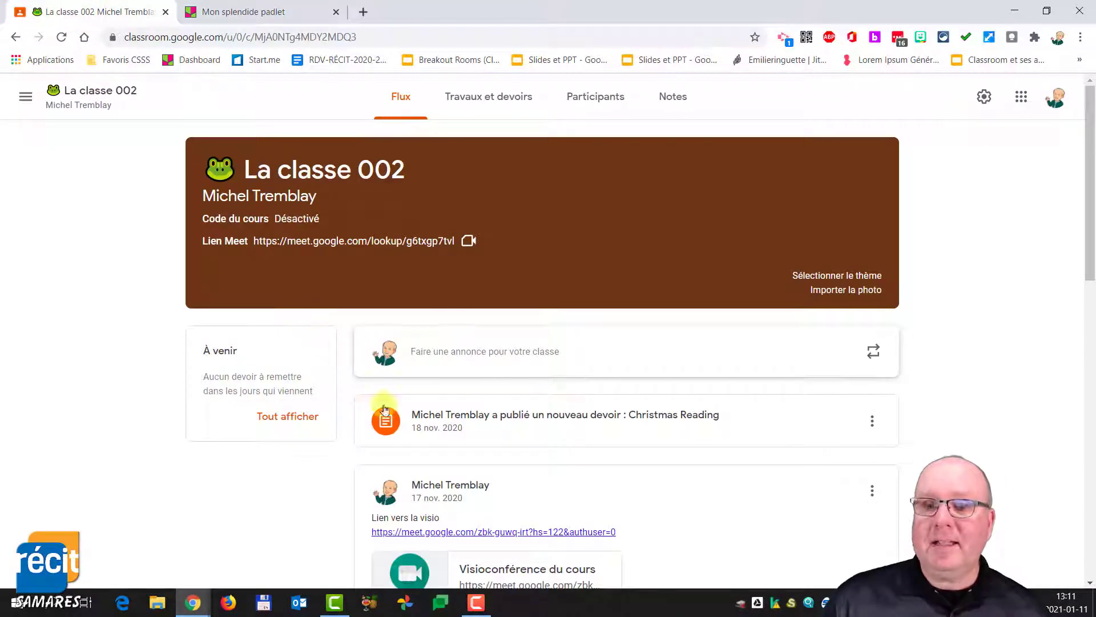
pyautogui.click(448, 358)
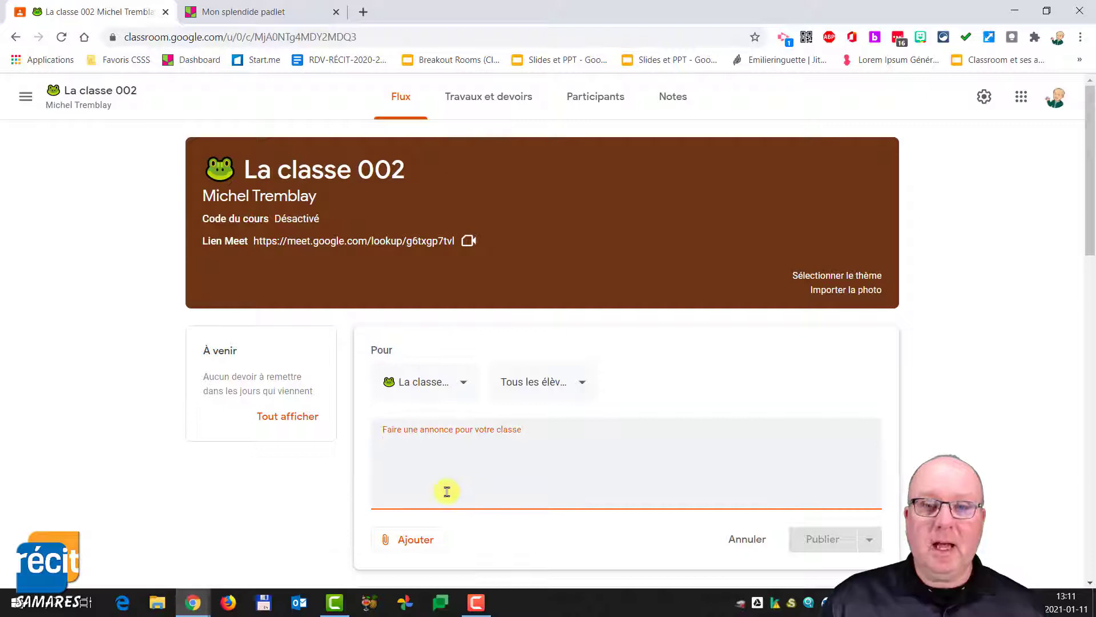
pyautogui.click(421, 541)
pyautogui.click(427, 515)
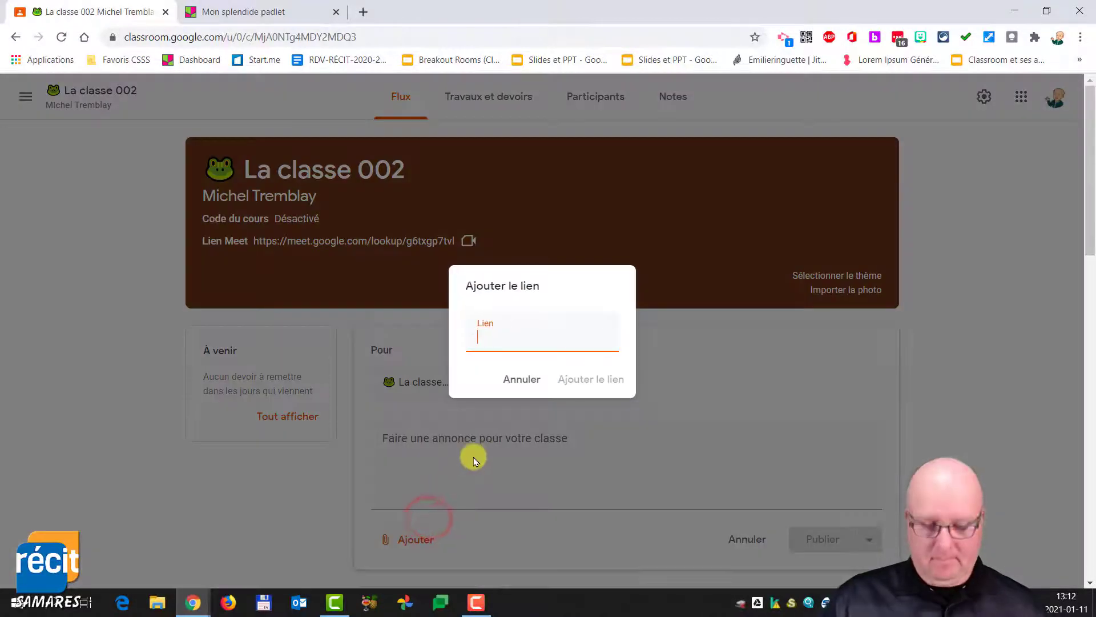
pyautogui.hotkey('ctrl', 'v')
pyautogui.click(614, 386)
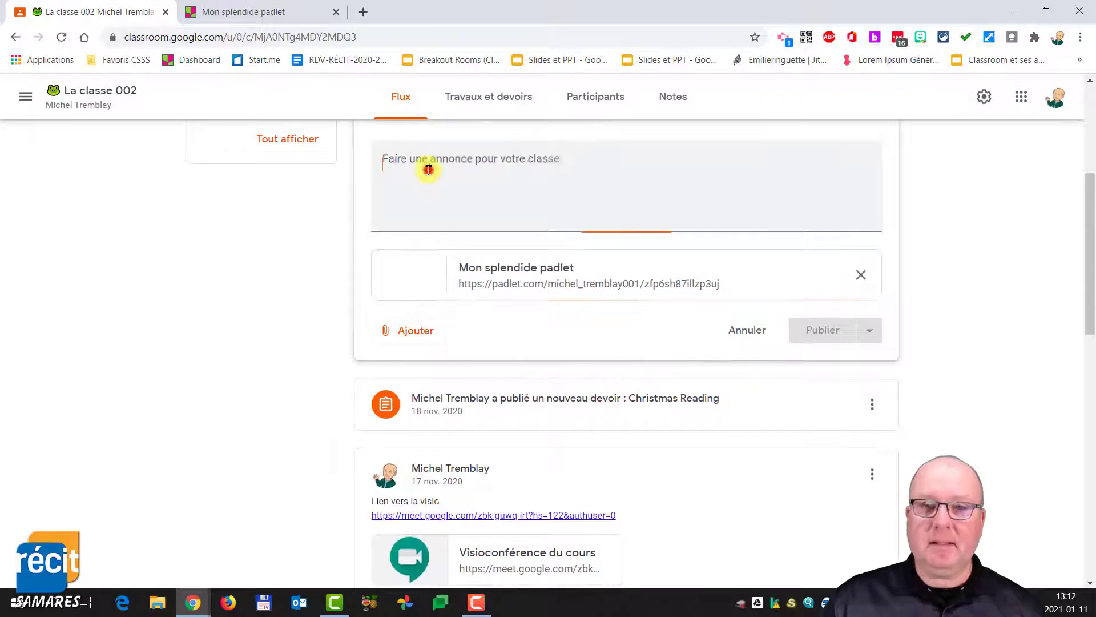
# - Enter "Padlet" as the announcement text and publish it to the class stream
pyautogui.click(429, 170)
pyautogui.write('Padlet')
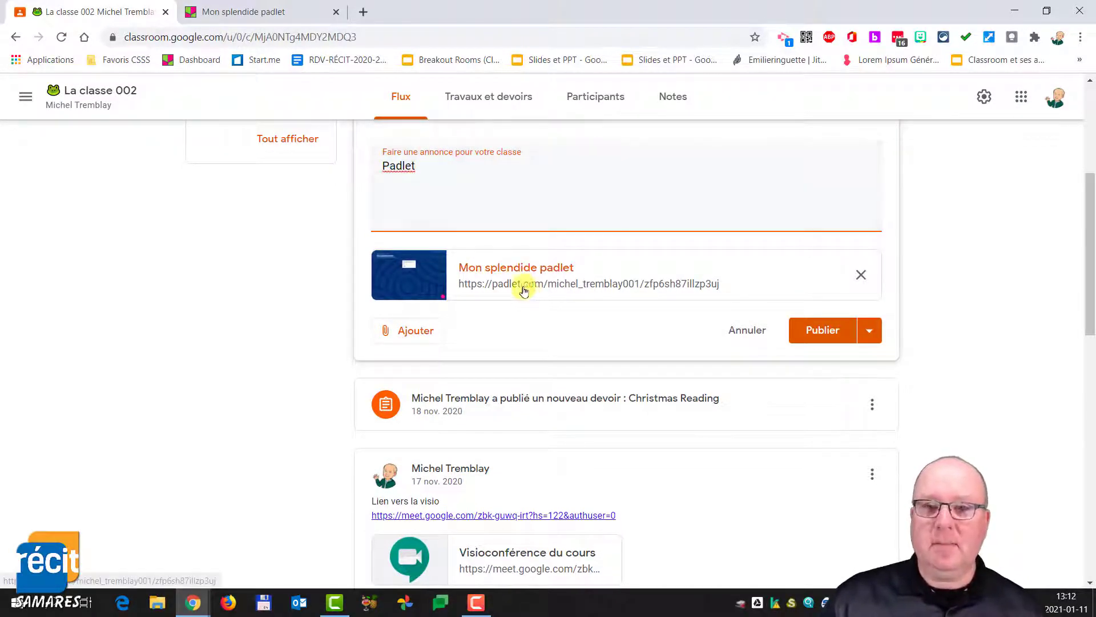
pyautogui.click(822, 333)
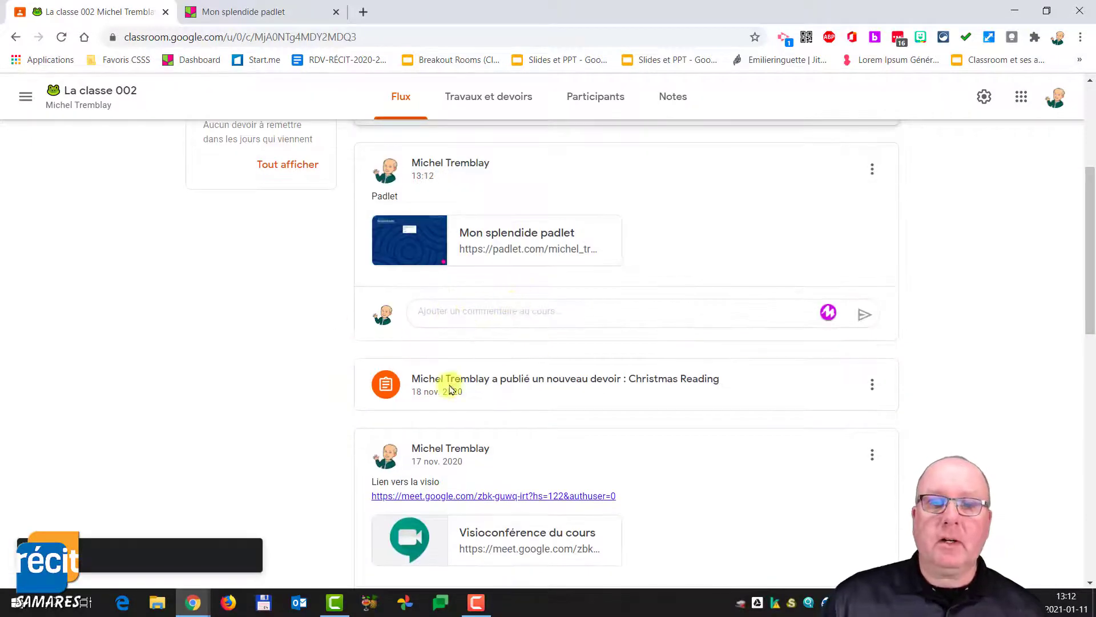
pyautogui.scroll(4, 538, 317)
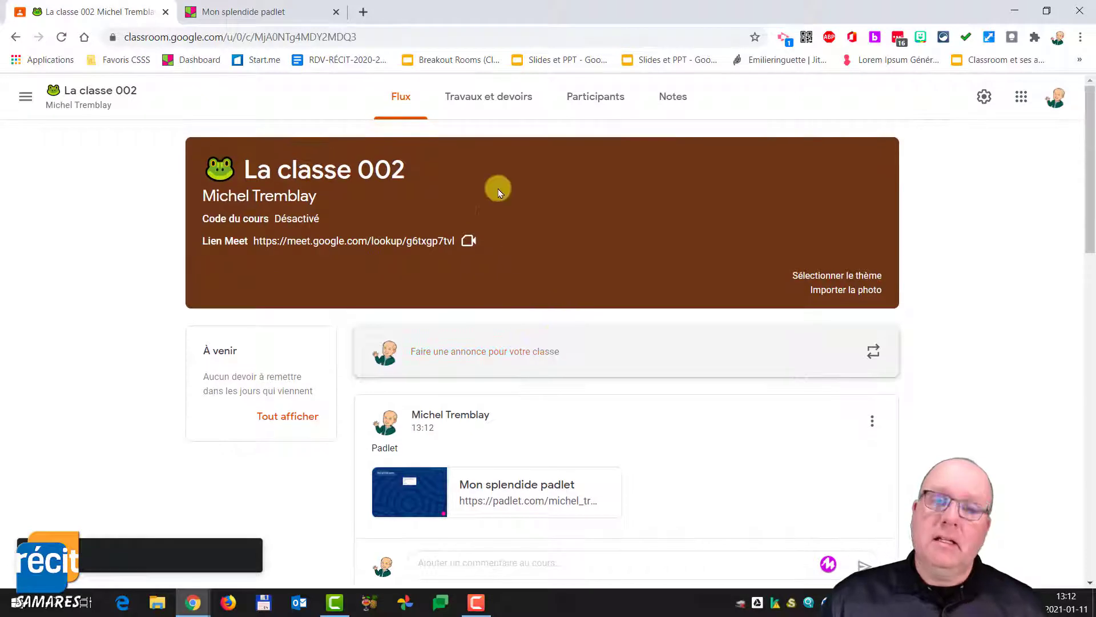
# - Examine the types of content that can be created in the class's Travaux et devoirs section
pyautogui.click(478, 98)
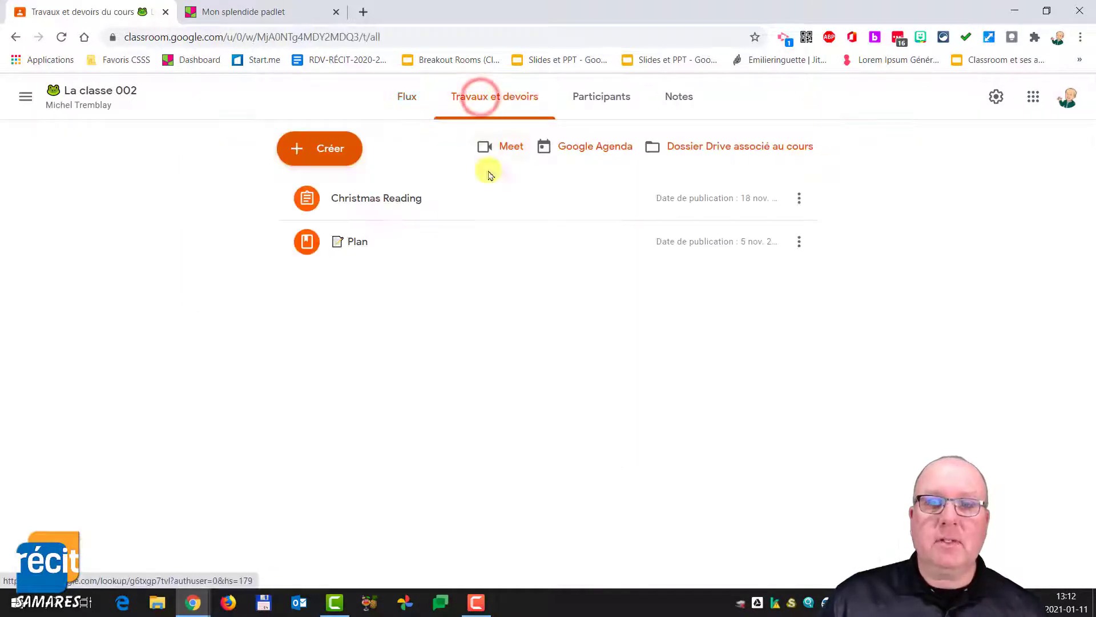
pyautogui.click(341, 153)
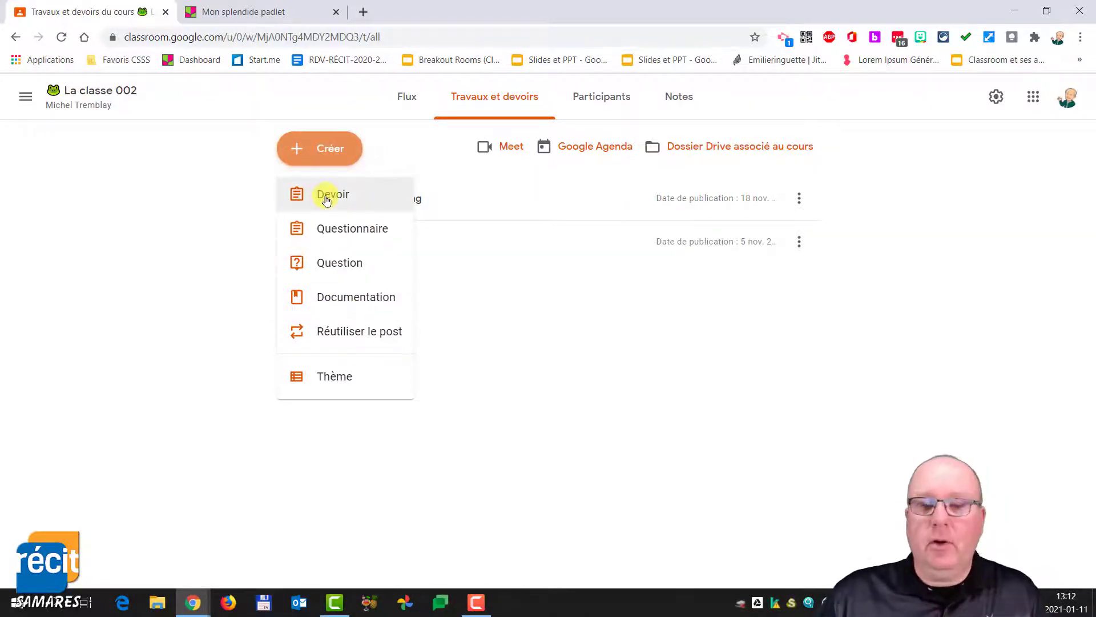
pyautogui.click(411, 307)
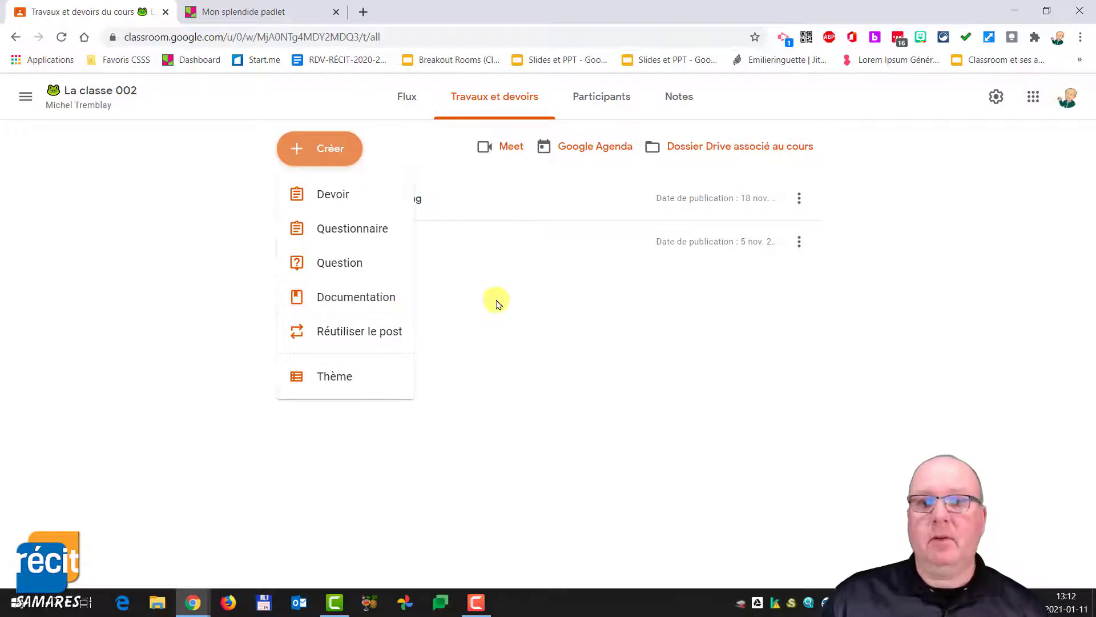
# - Return to the class stream and open the padlet attached to the new announcement
pyautogui.click(410, 98)
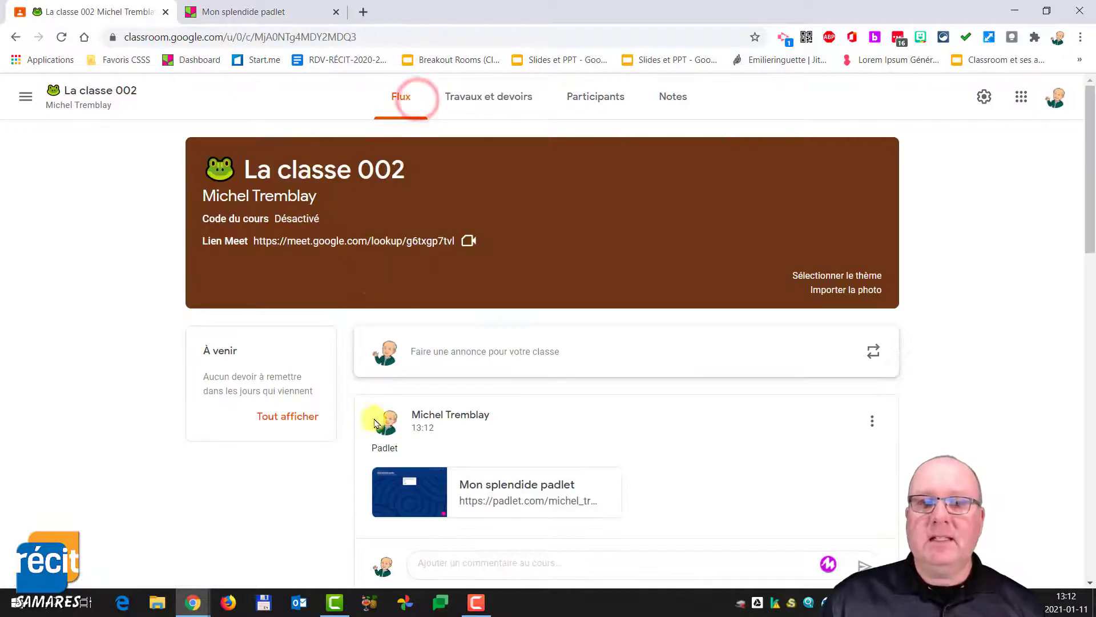
pyautogui.click(412, 494)
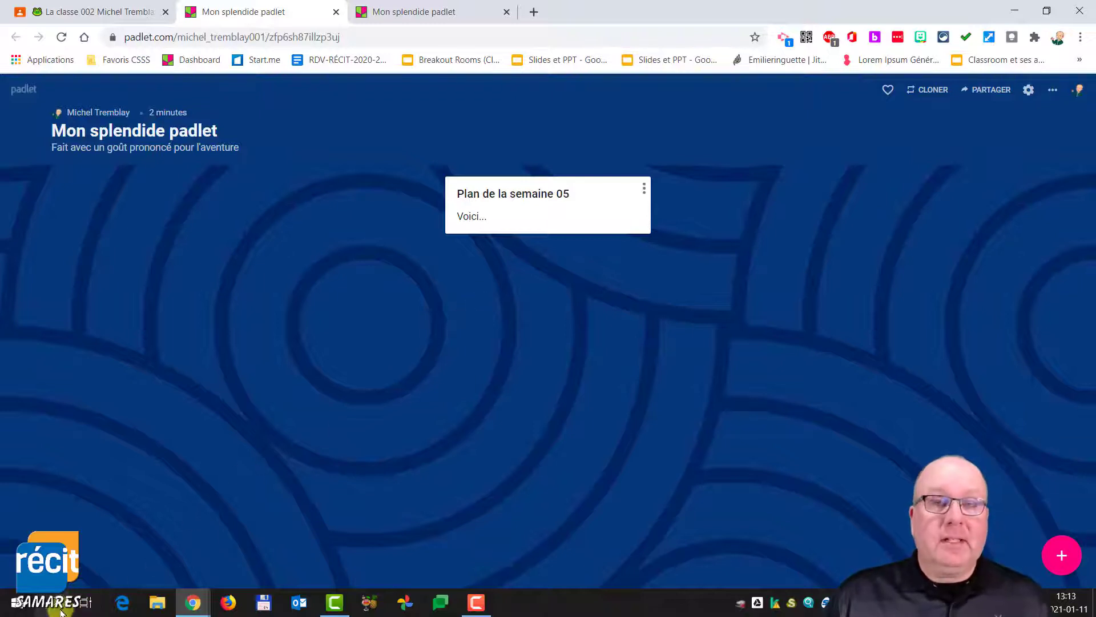
# - Search Windows for "word" and open WordPad with a blank document
pyautogui.click(13, 603)
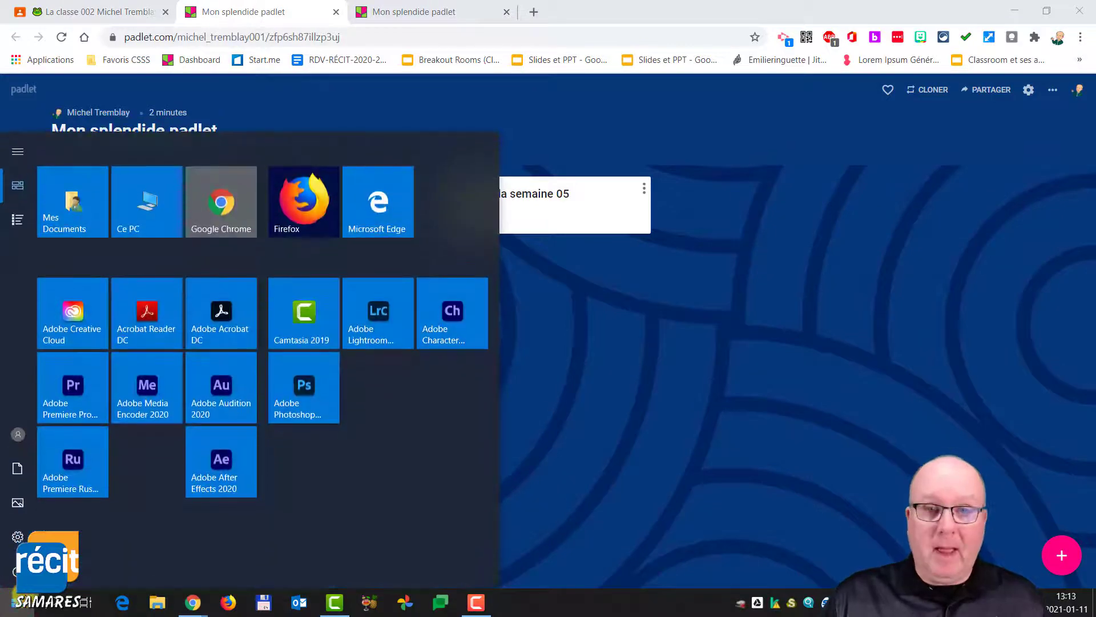
pyautogui.click(50, 603)
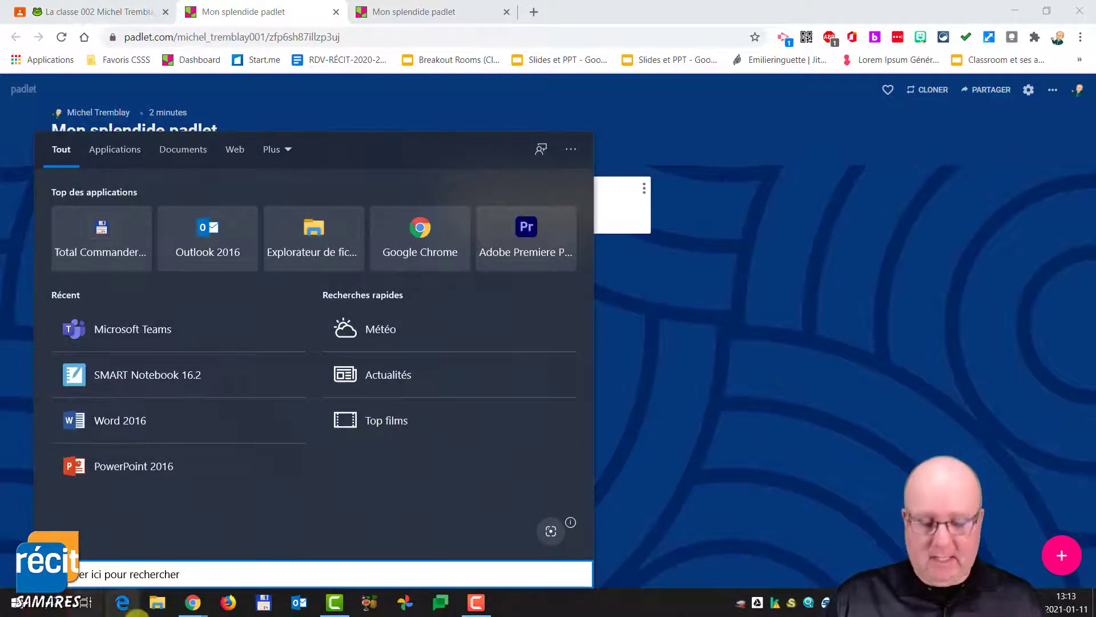
pyautogui.write('word')
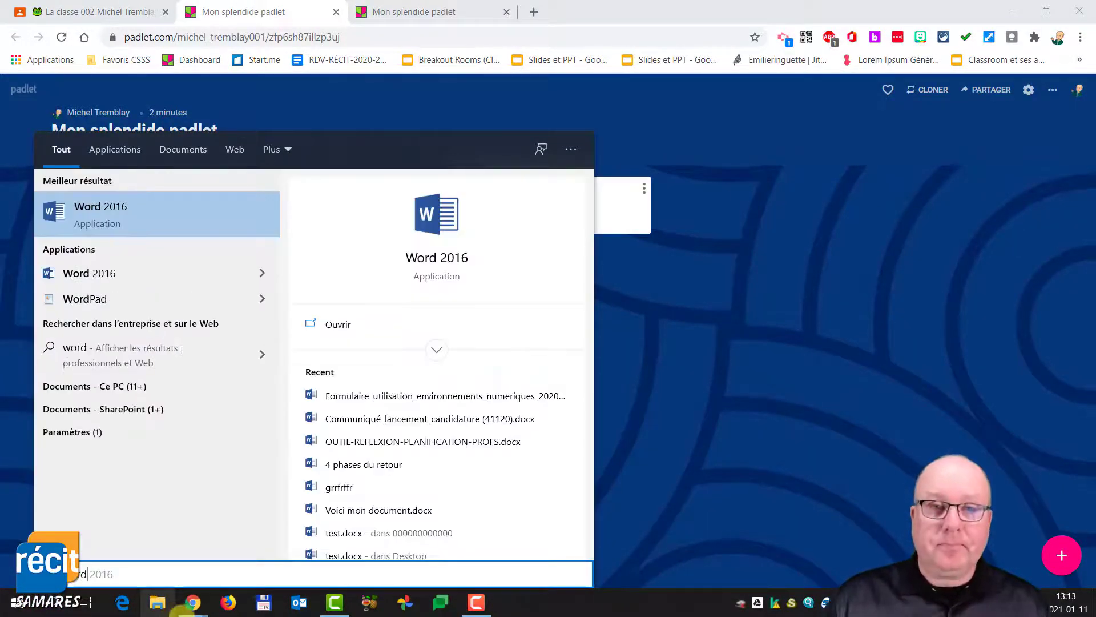
pyautogui.click(86, 295)
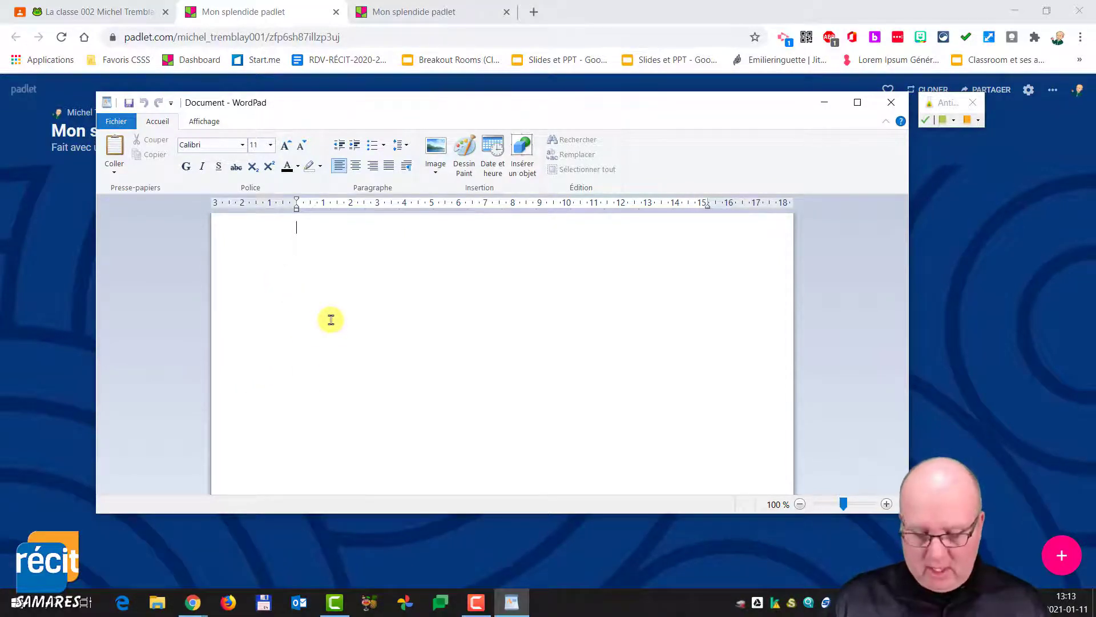
# - Enter "Test !" in the document, save it as Document.rtf in the Bureau folder and return to the padlet
pyautogui.write('Test !')
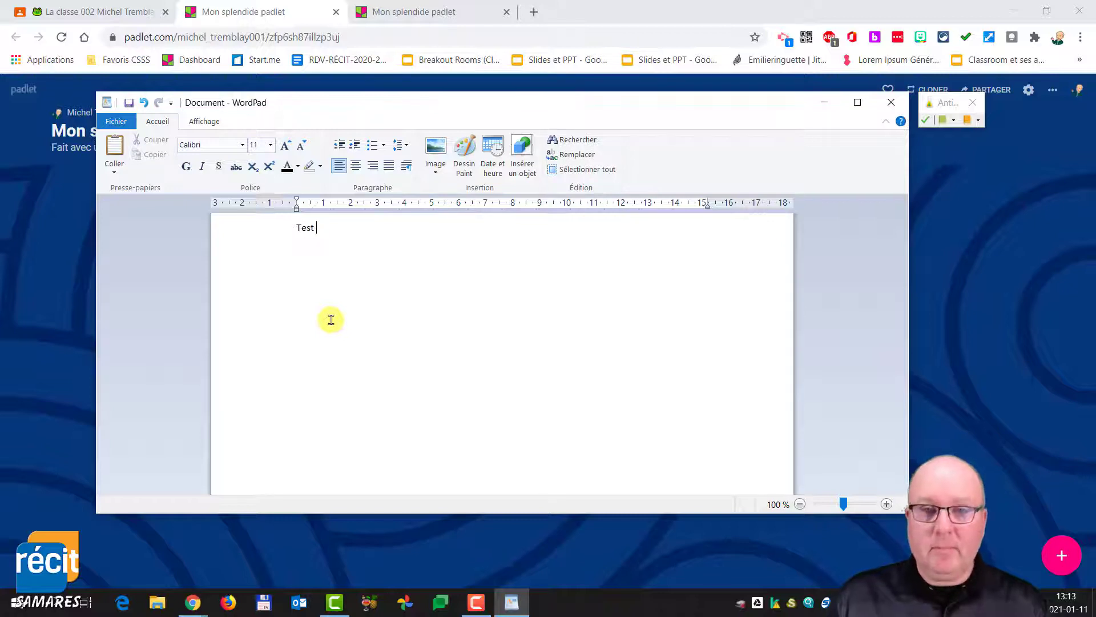
pyautogui.click(111, 122)
pyautogui.click(143, 208)
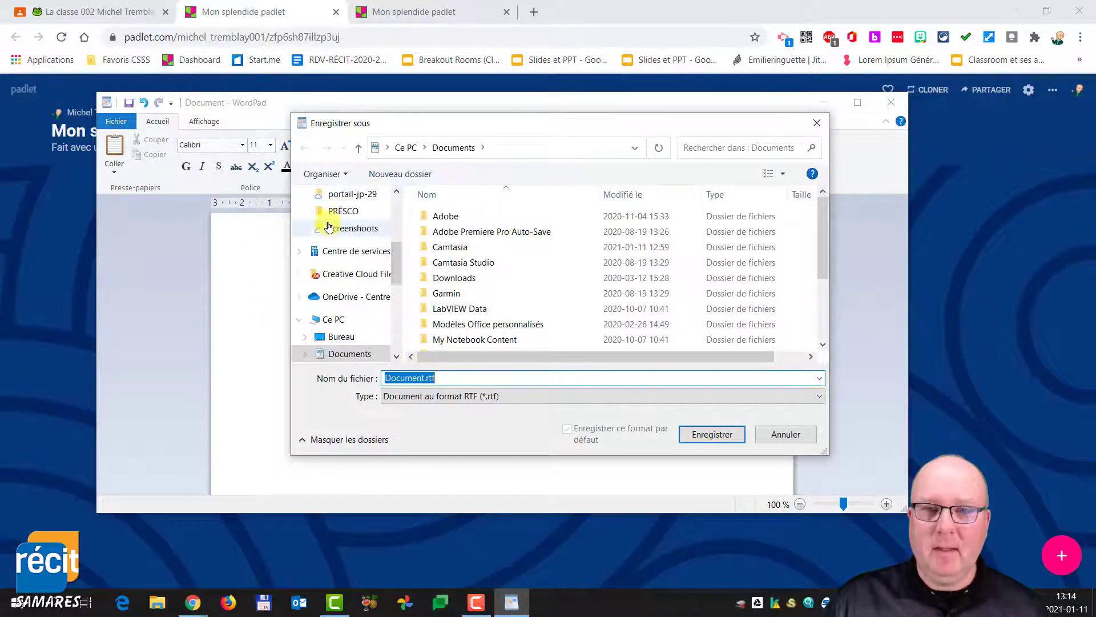
pyautogui.click(346, 337)
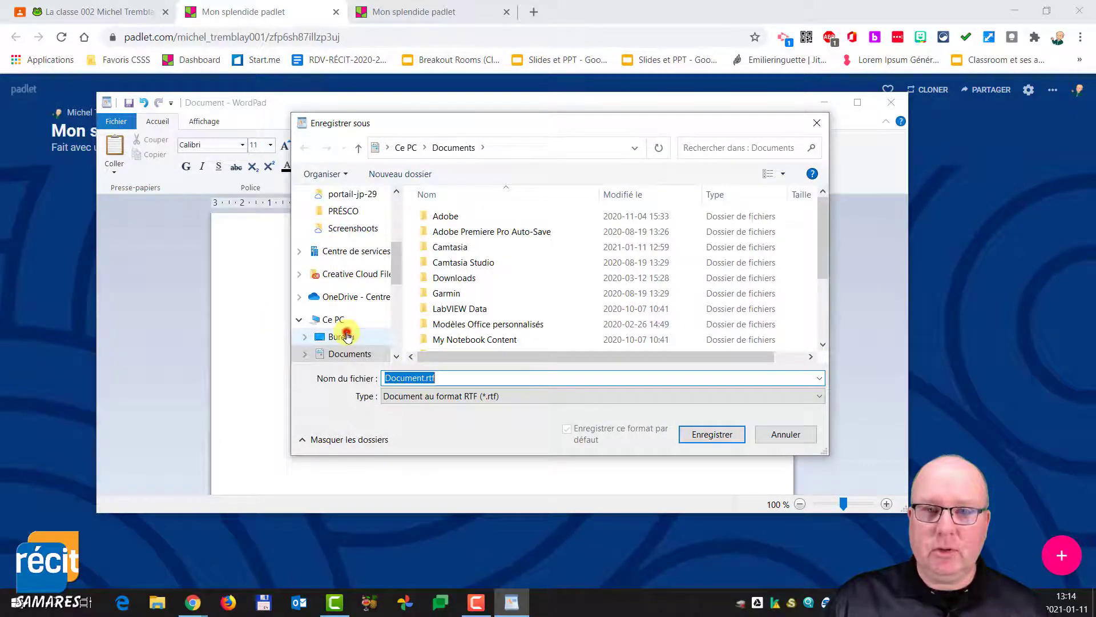
pyautogui.click(711, 435)
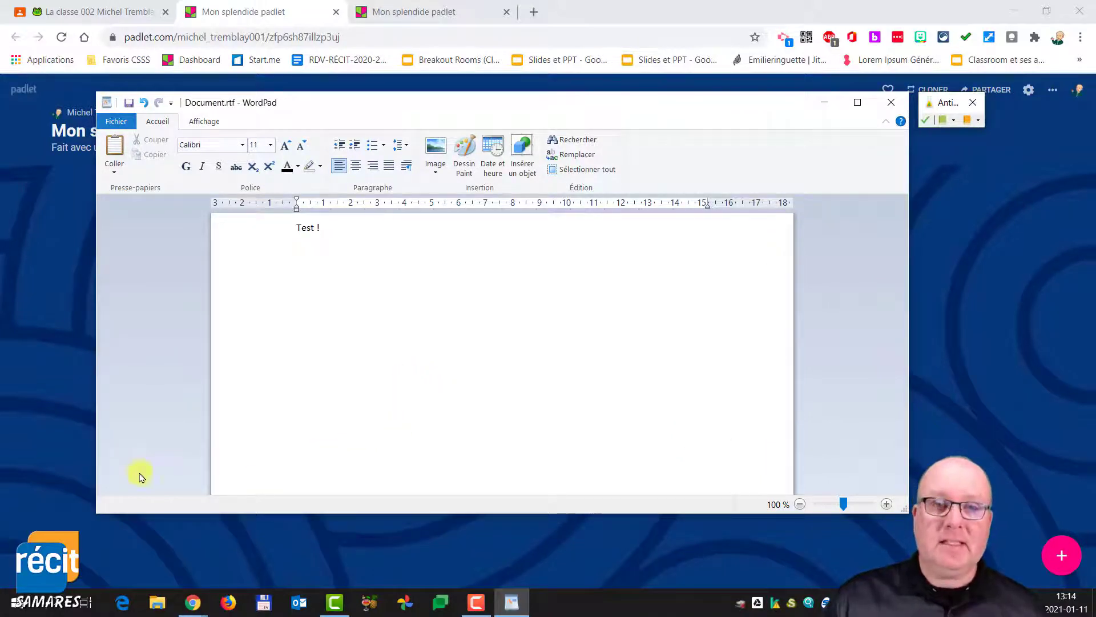
pyautogui.click(39, 400)
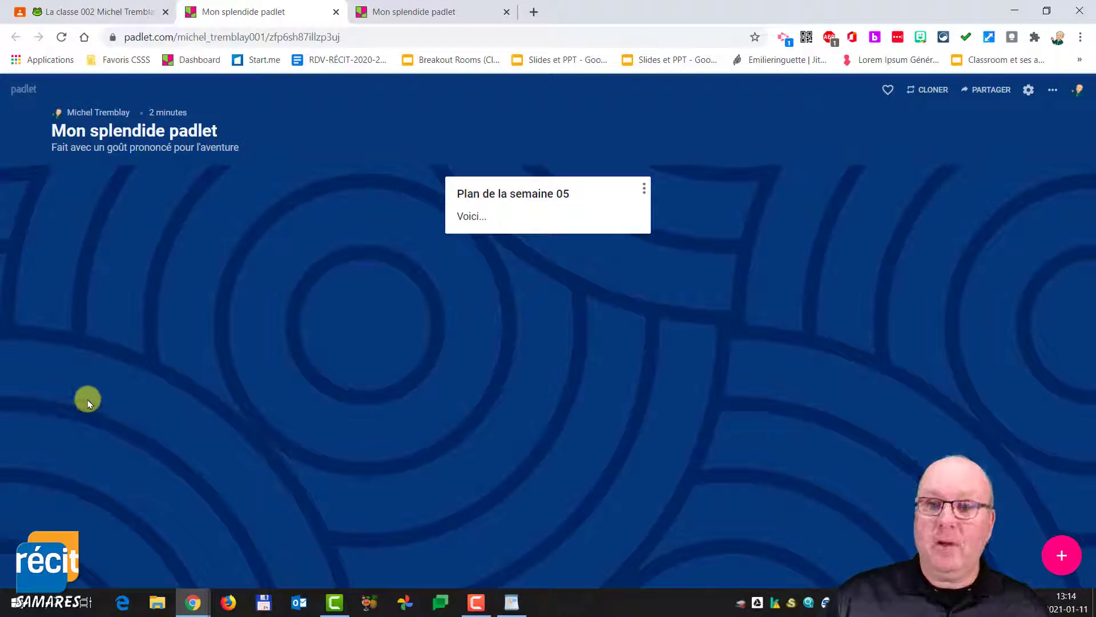
pyautogui.click(480, 220)
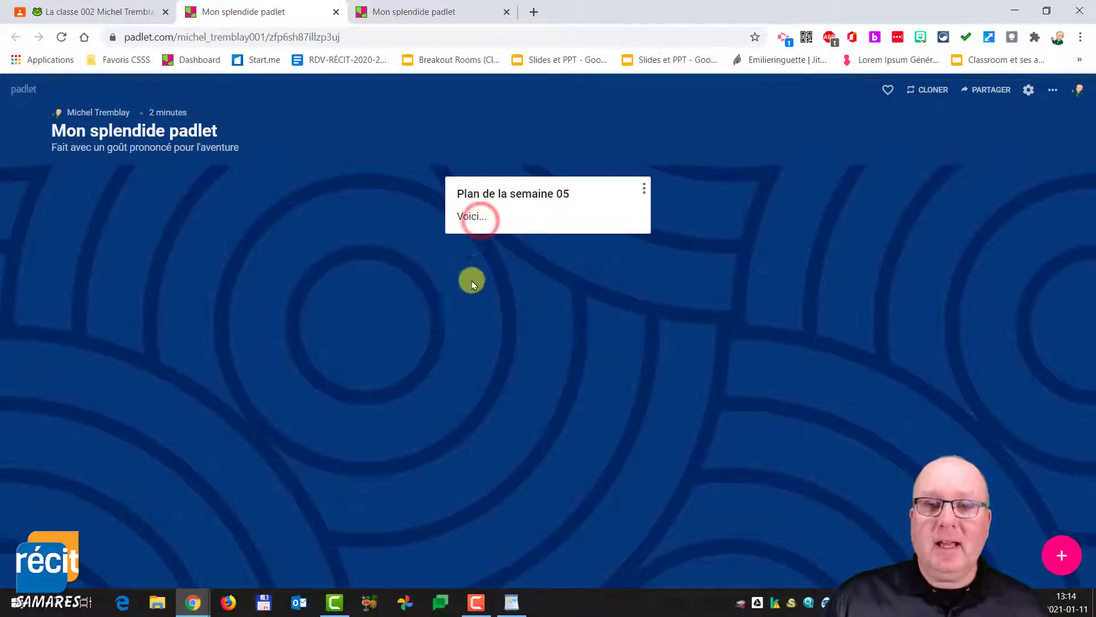
pyautogui.click(472, 219)
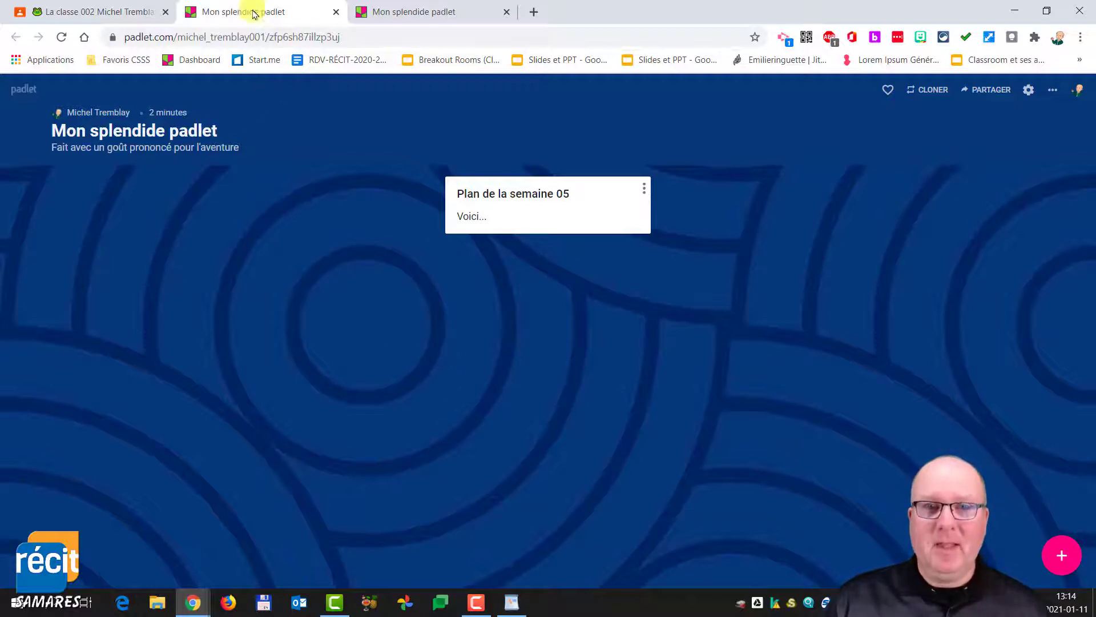
# - Start a new Devoir in the class's Travaux et devoirs section and title it "Fiche à remplir"
pyautogui.click(79, 13)
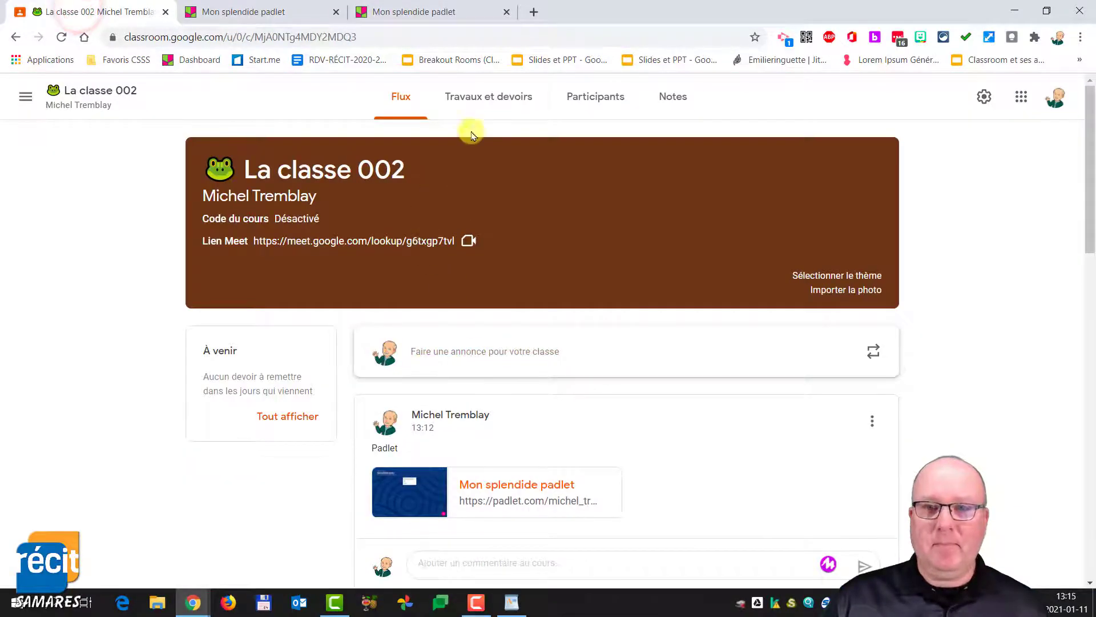
pyautogui.click(482, 96)
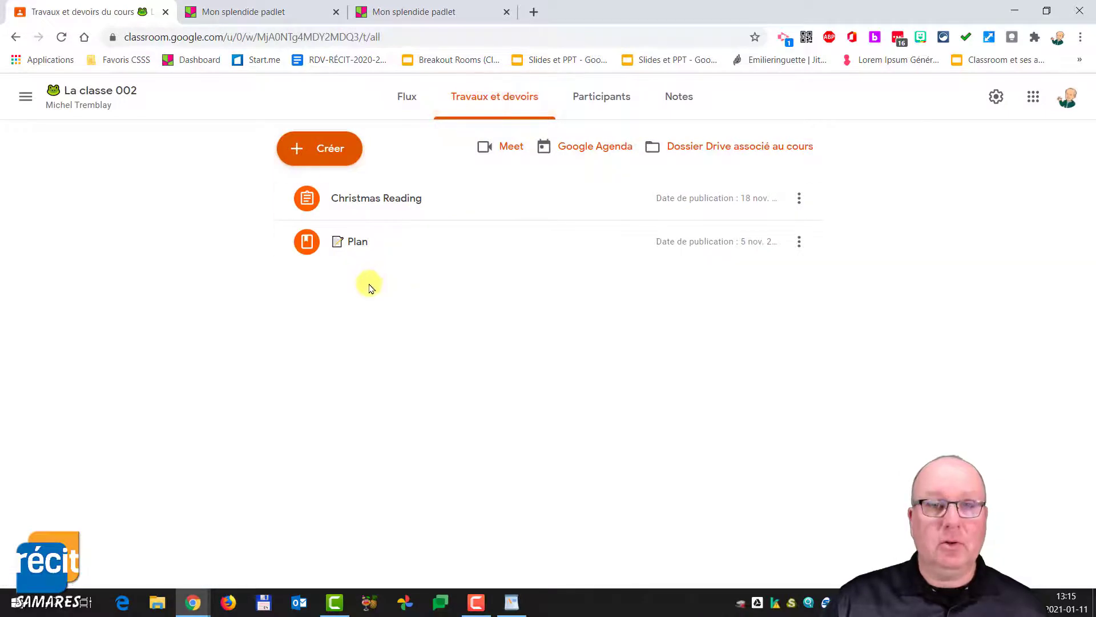
pyautogui.click(322, 150)
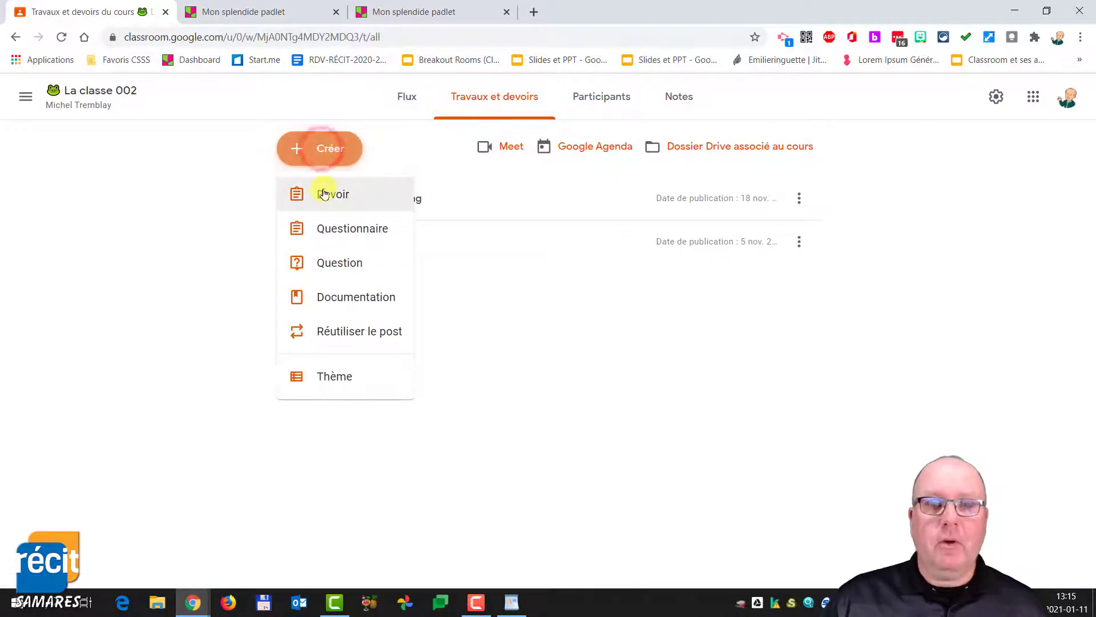
pyautogui.click(324, 191)
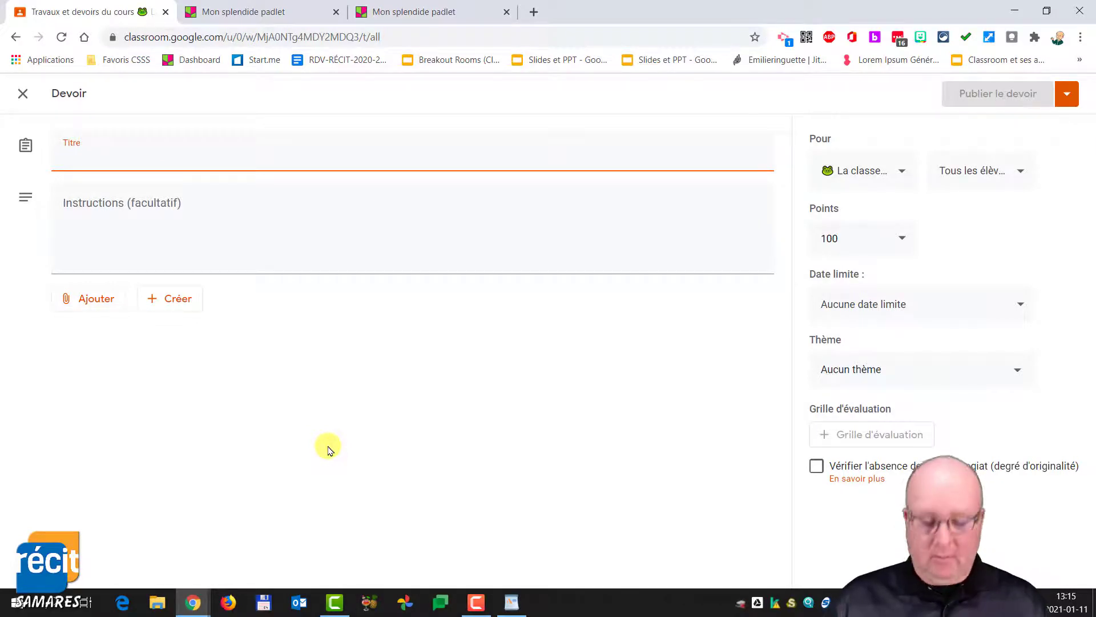
pyautogui.write('Fiche à remplir')
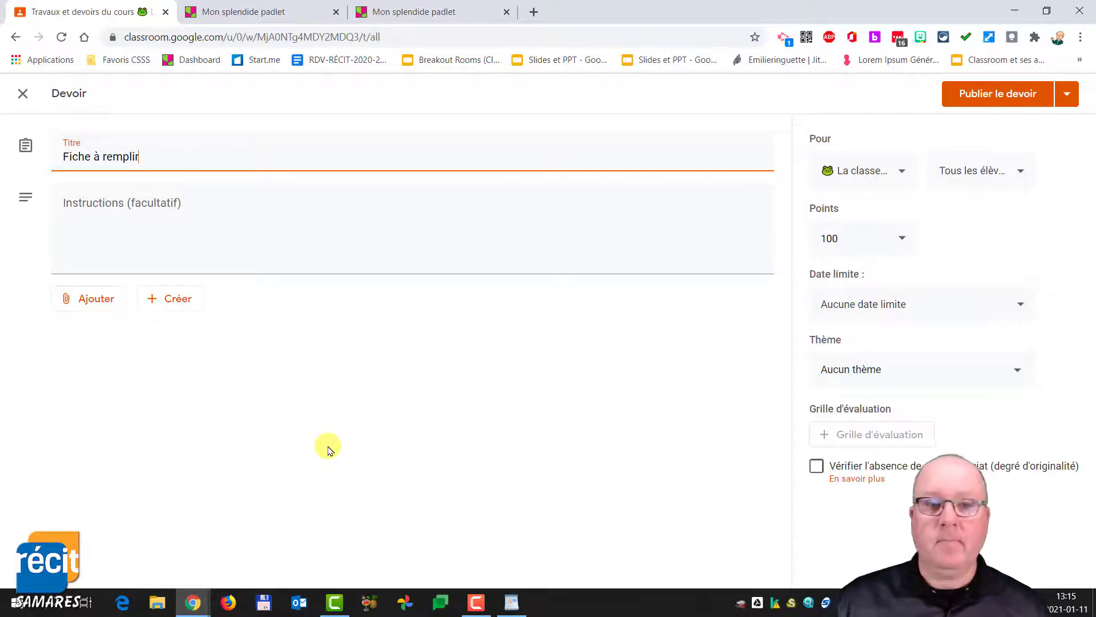
# - Attach the Google Docs file "Tempête d'idées - Journée pédagogique 29 janvier 2021" from Google Drive to the assignment
pyautogui.click(96, 303)
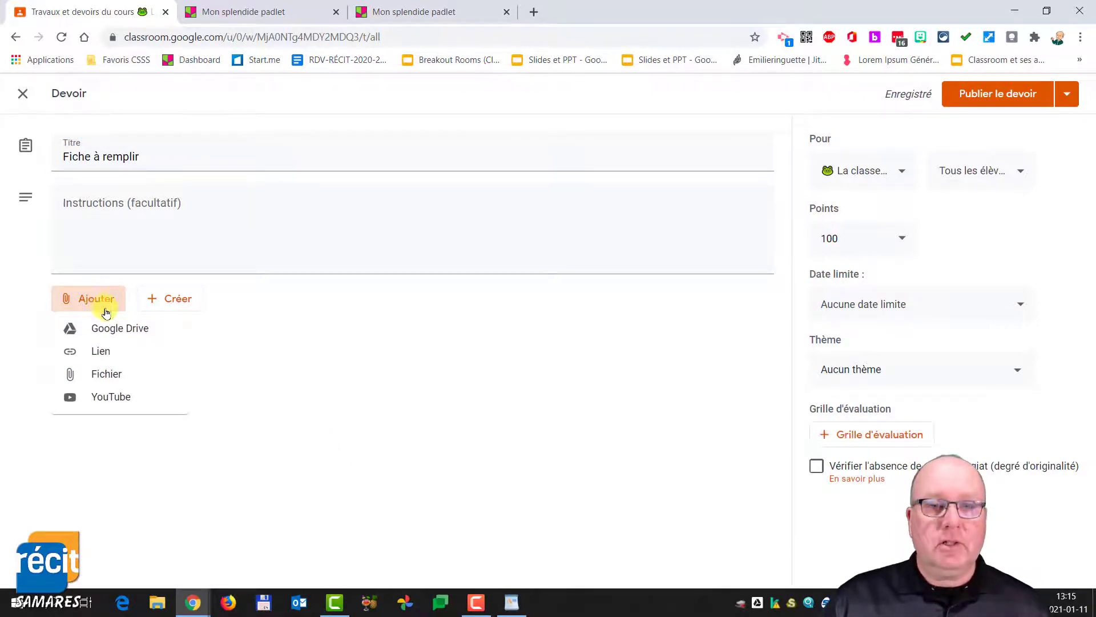
pyautogui.click(108, 322)
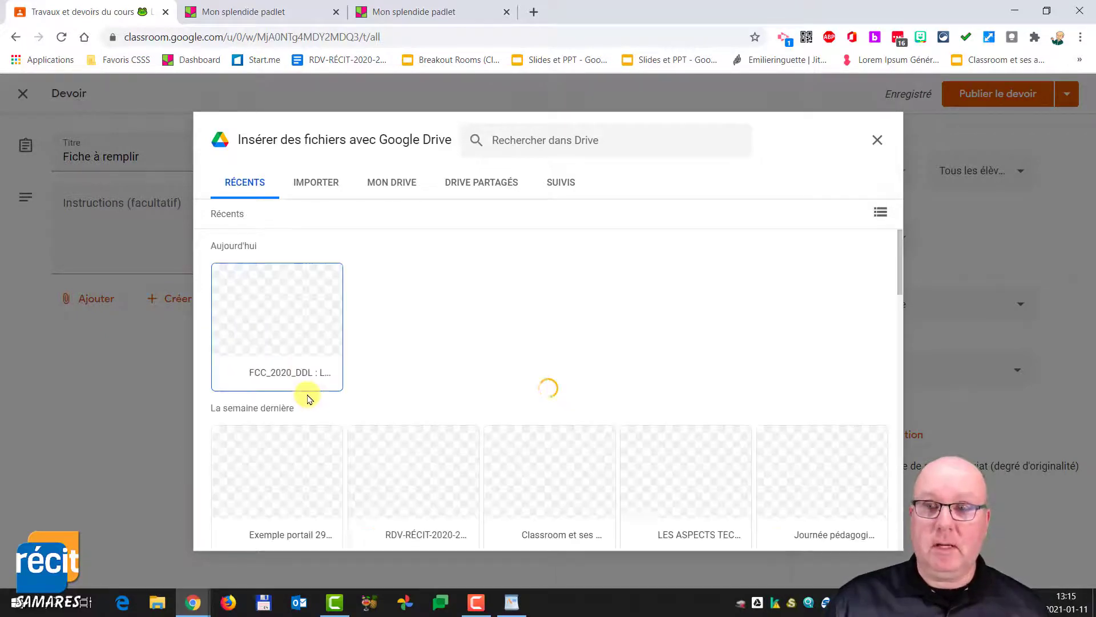
pyautogui.scroll(-3, 365, 378)
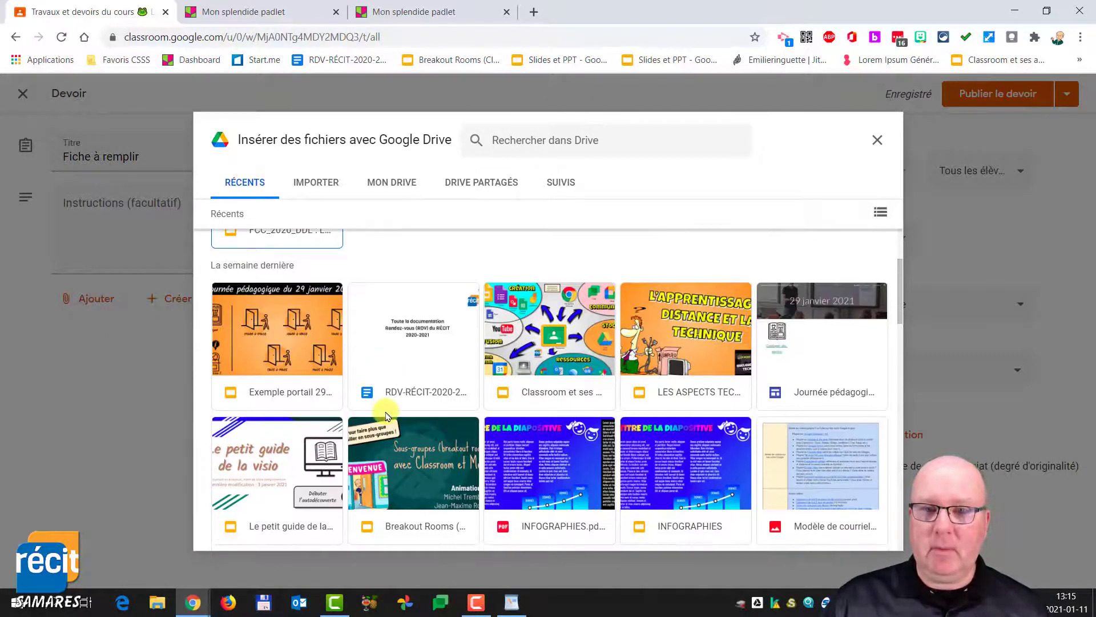
pyautogui.scroll(-5, 714, 371)
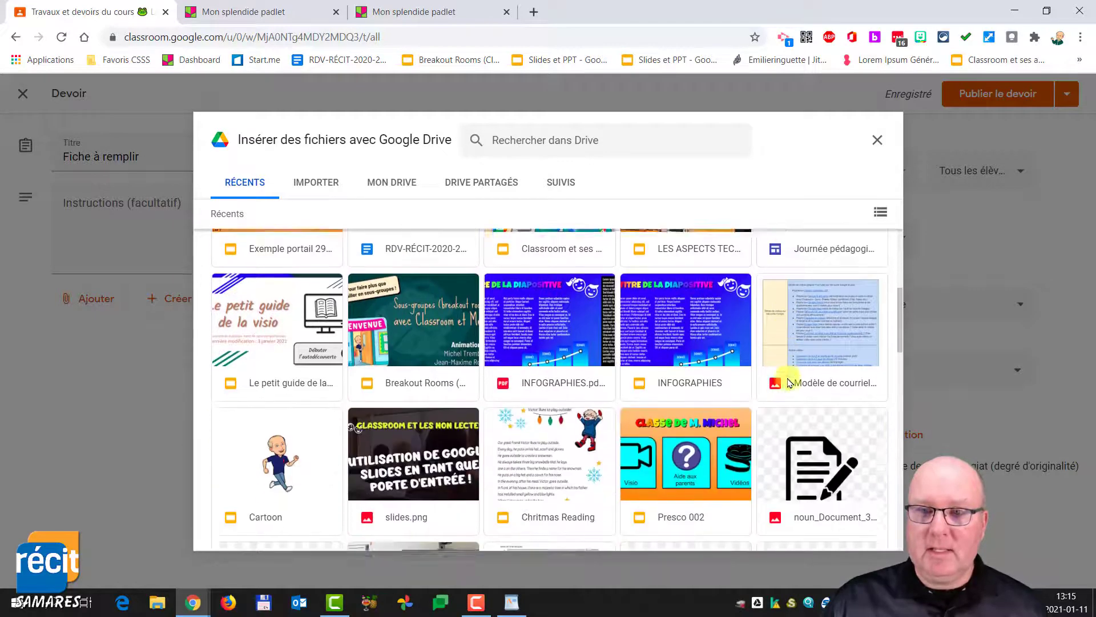
pyautogui.scroll(-3, 632, 408)
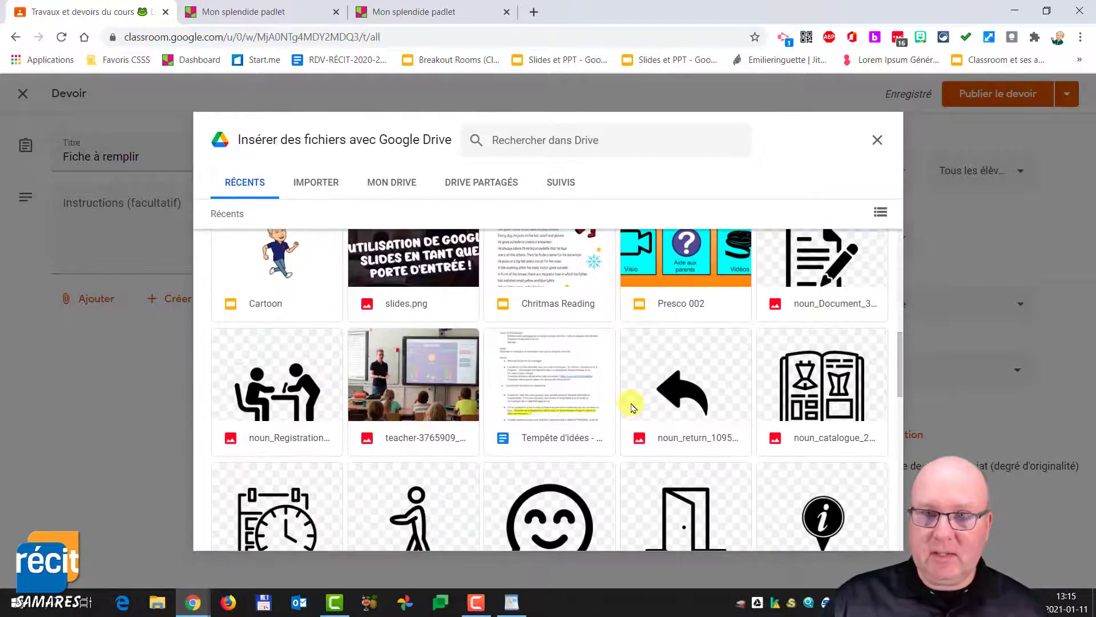
pyautogui.click(562, 388)
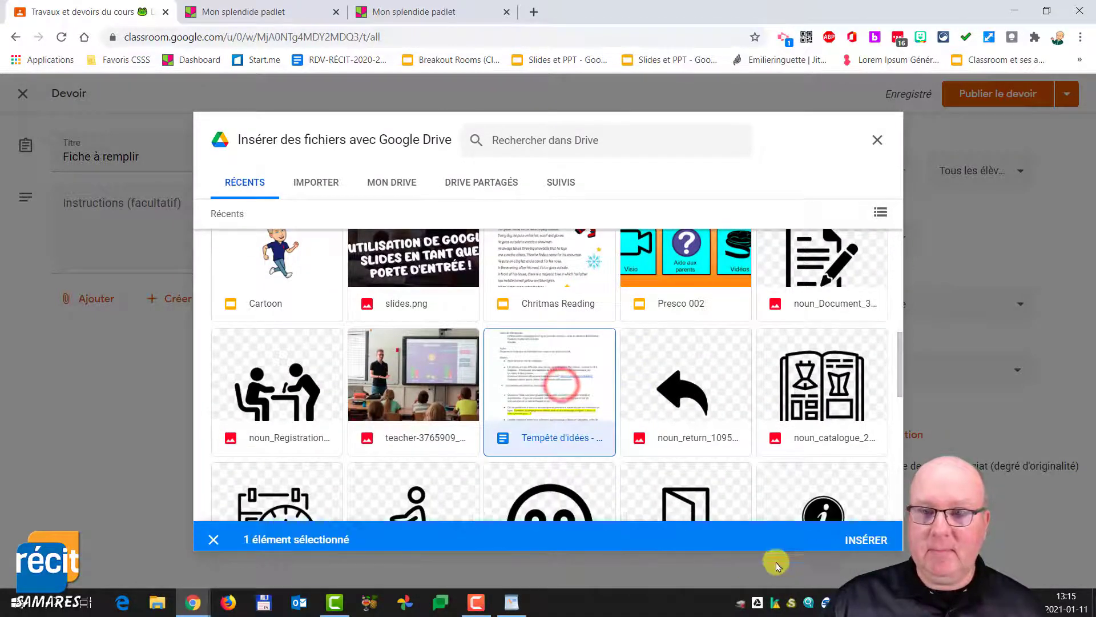
pyautogui.click(862, 526)
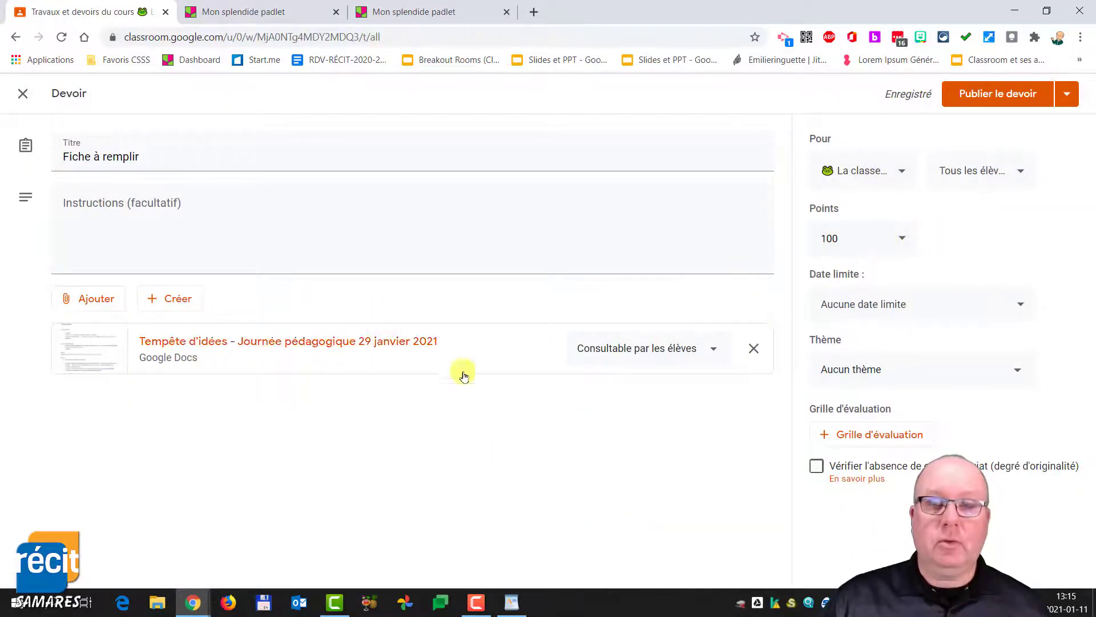
# - Set the attached document to "Faire une copie par élève" and publish the assignment
pyautogui.click(711, 350)
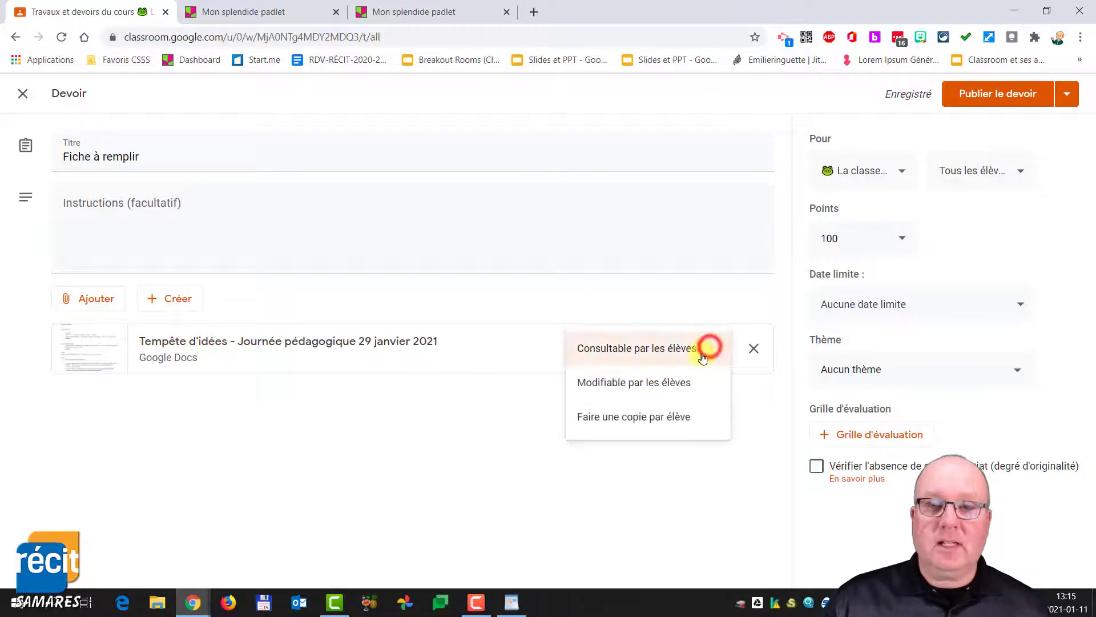
pyautogui.click(634, 413)
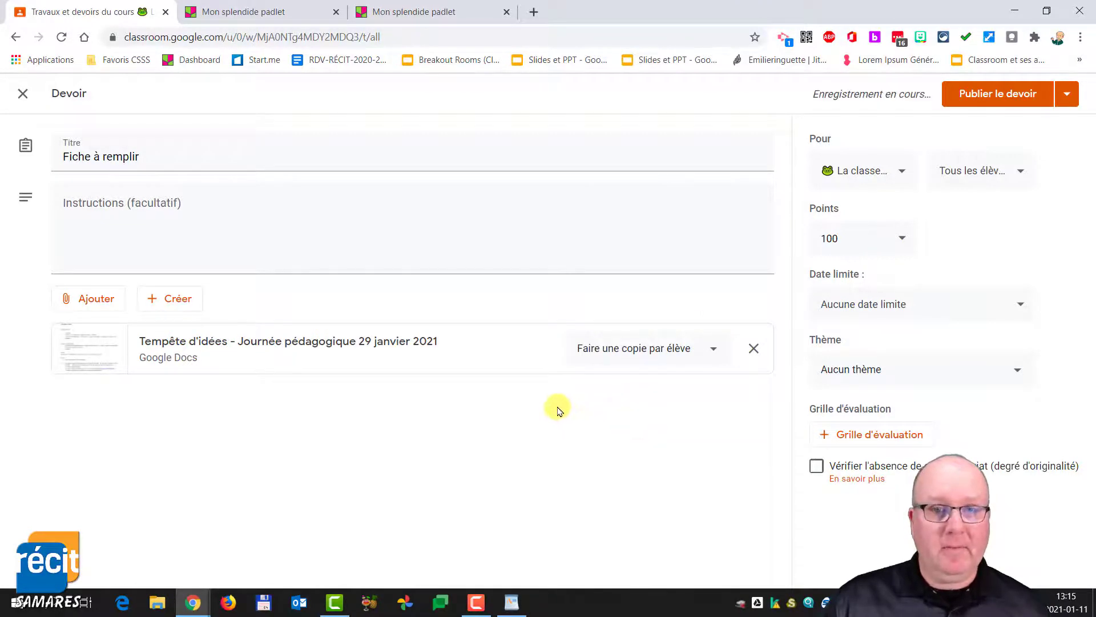
pyautogui.click(997, 93)
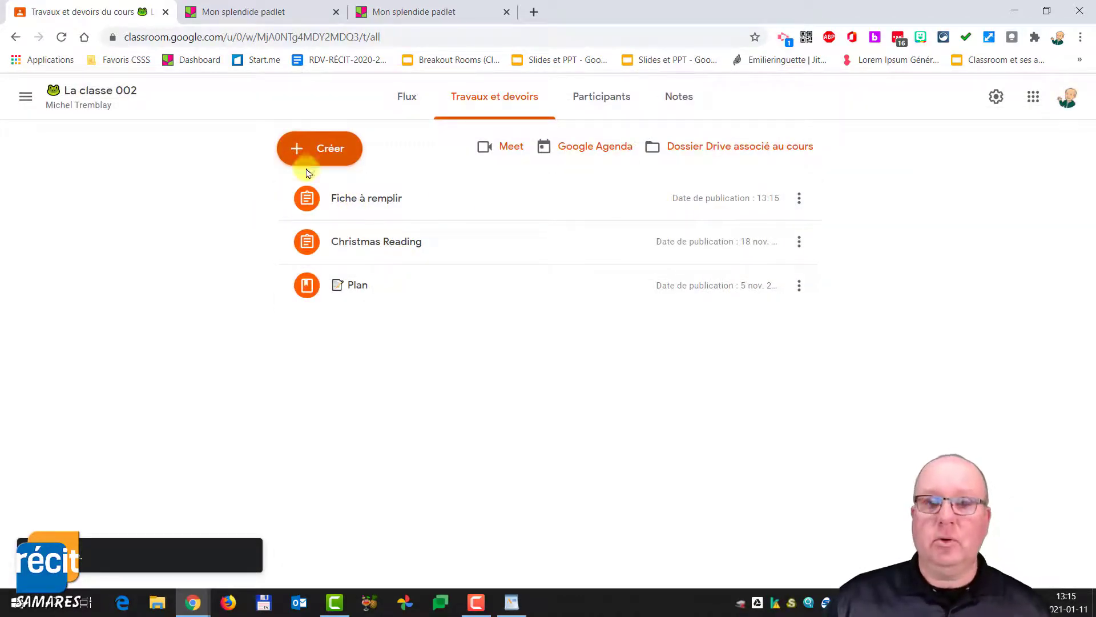
# - Expand the published "Fiche à remplir" assignment and copy its link
pyautogui.click(361, 203)
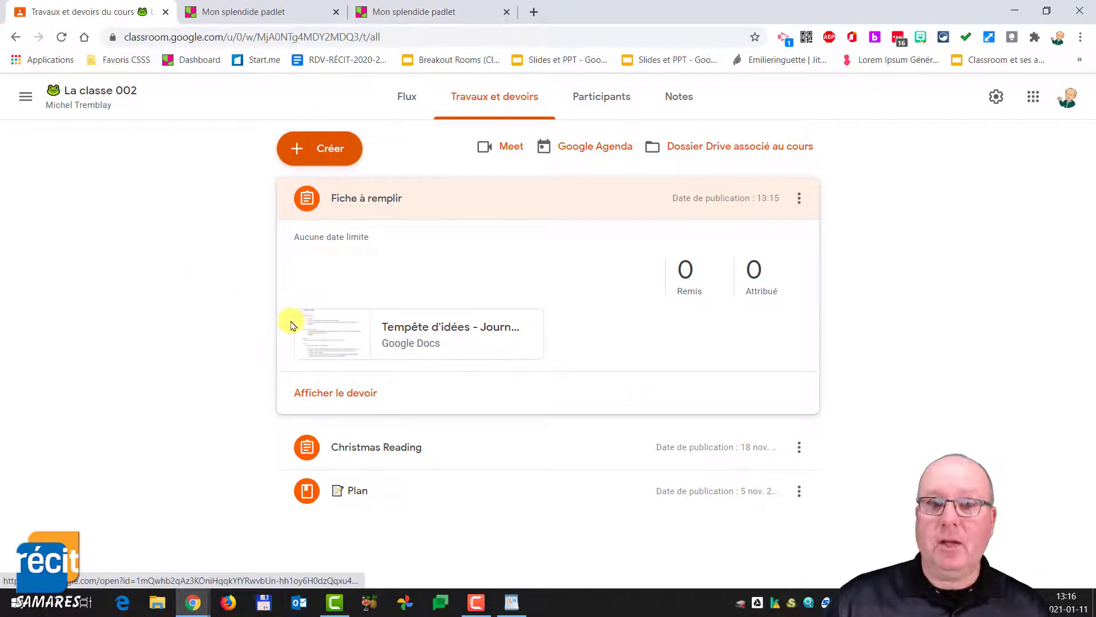
pyautogui.click(800, 201)
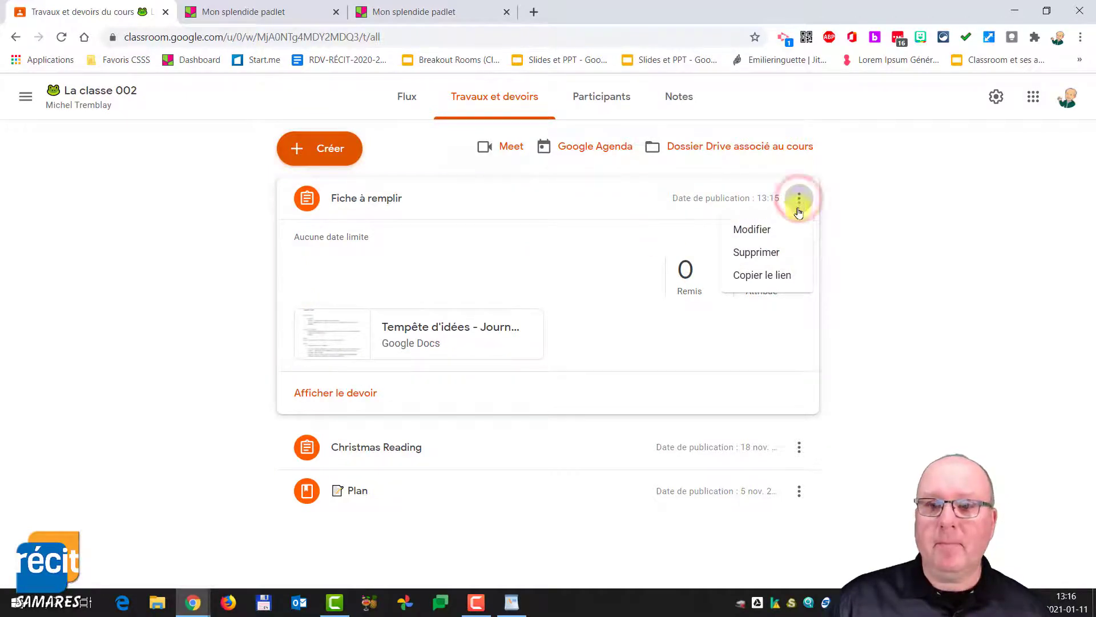
pyautogui.click(766, 276)
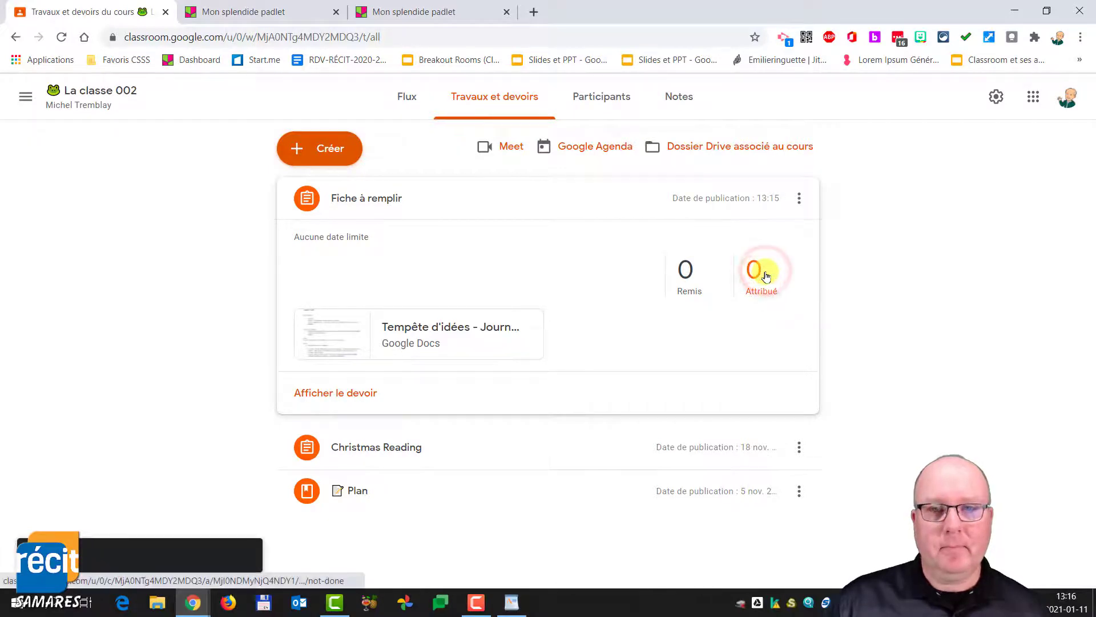
# - Add a padlet post titled "Fiche à remplir" with the copied assignment link attached, and publish it
pyautogui.click(234, 13)
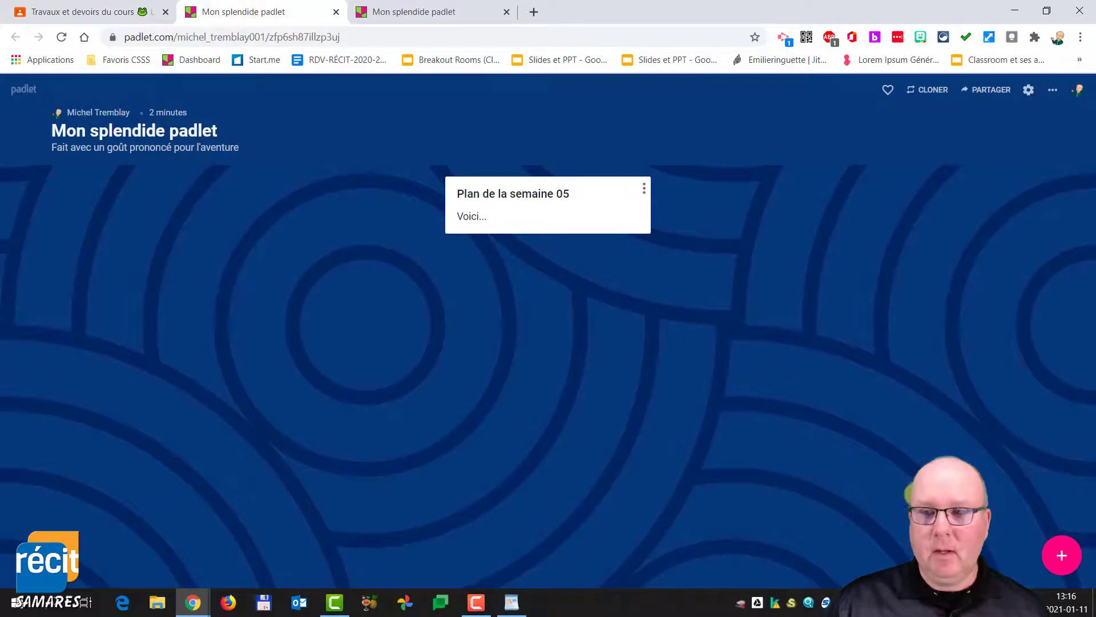
pyautogui.click(1063, 555)
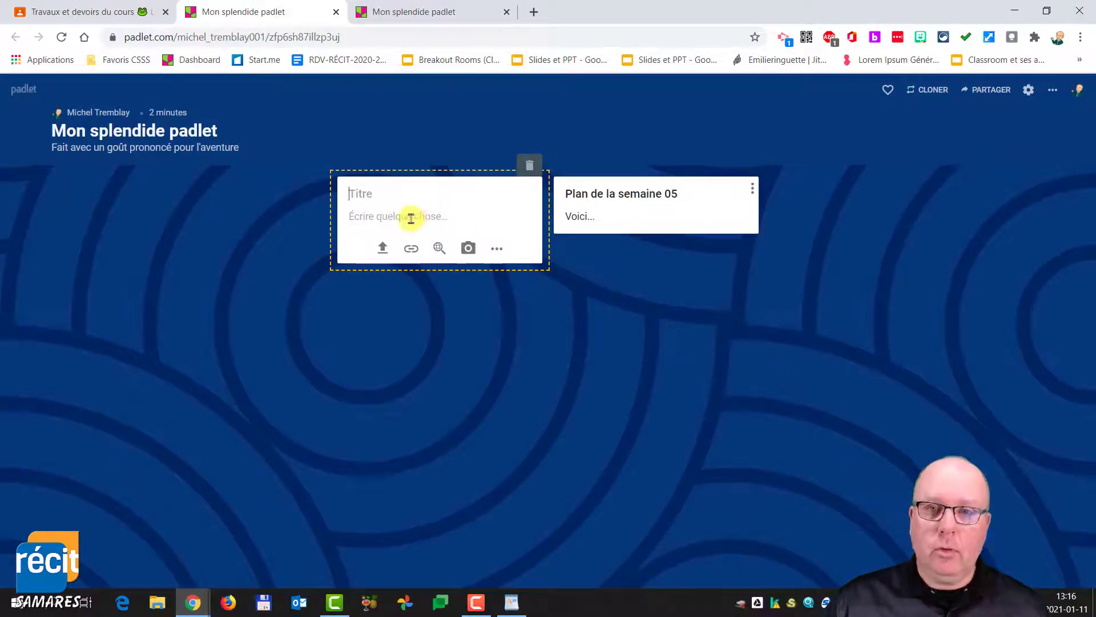
pyautogui.write('Fiche à remplir')
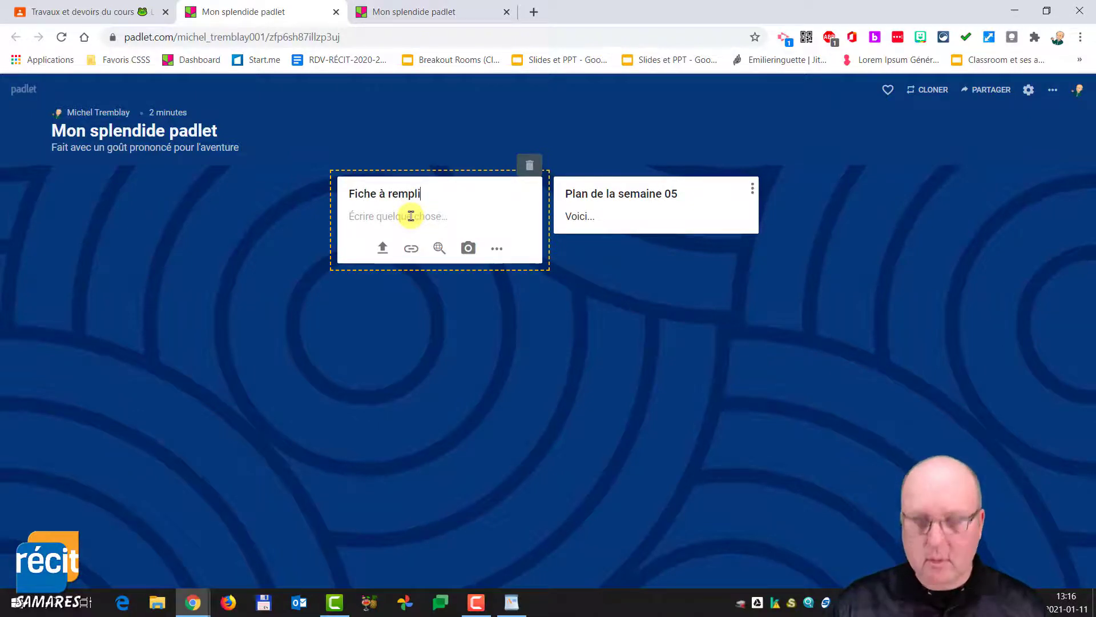
pyautogui.click(411, 248)
pyautogui.hotkey('ctrl', 'v')
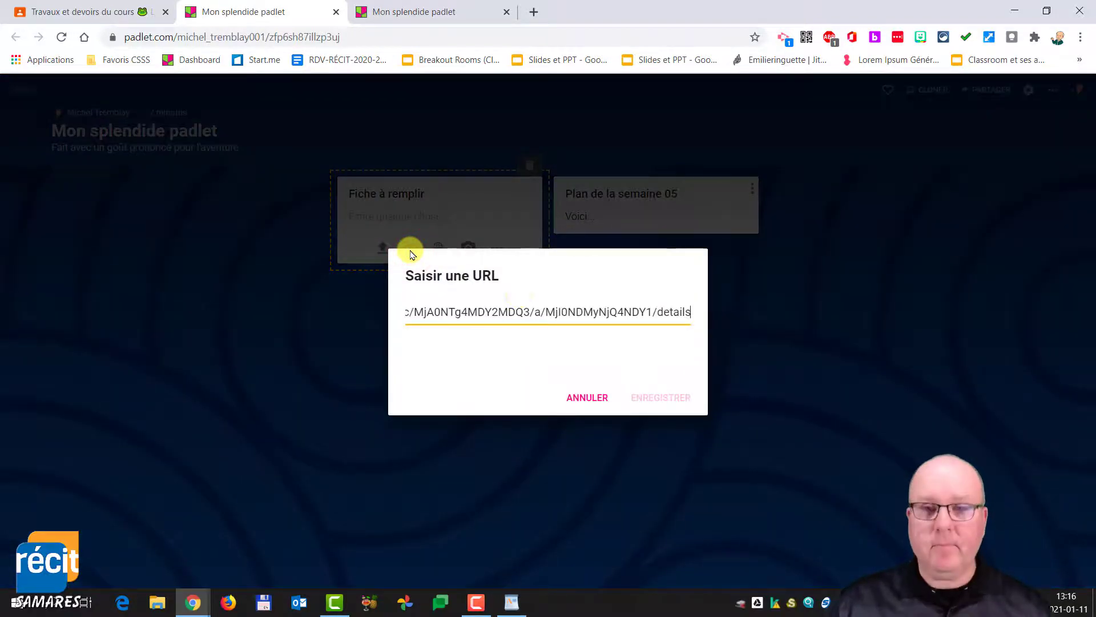
pyautogui.click(645, 396)
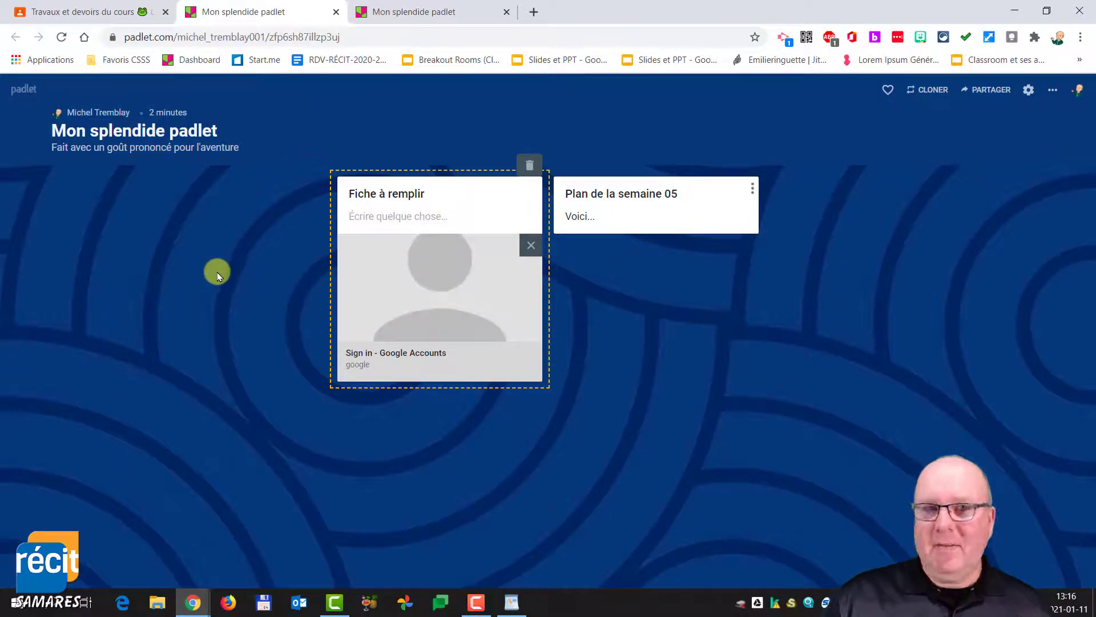
pyautogui.click(197, 255)
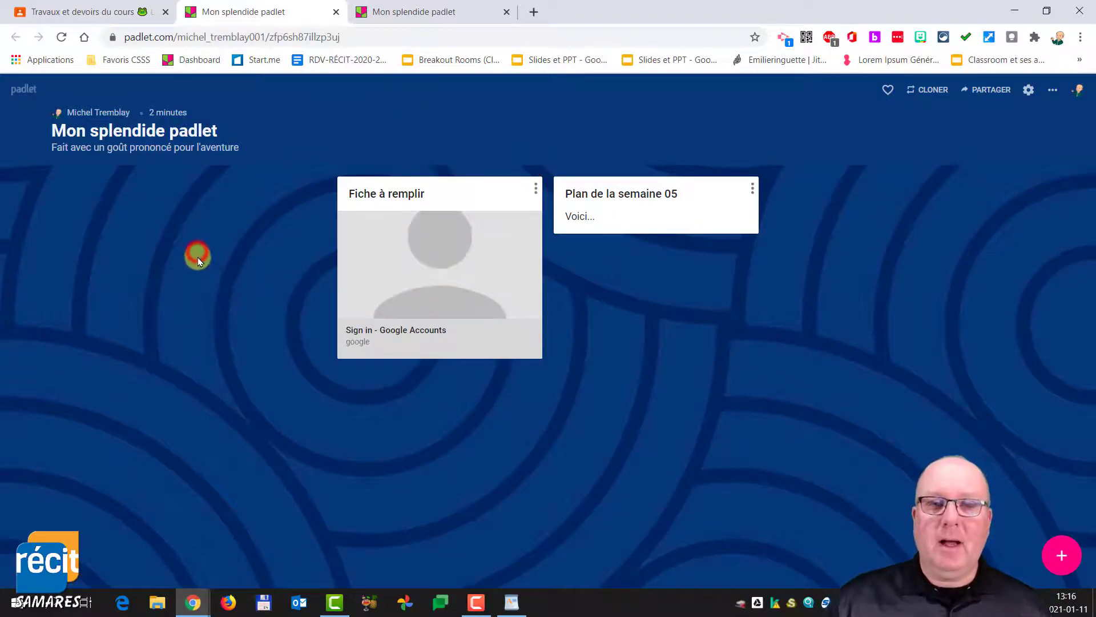
# - Check the new post's link by opening the assignment and its attached document, and return to the padlet
pyautogui.click(425, 259)
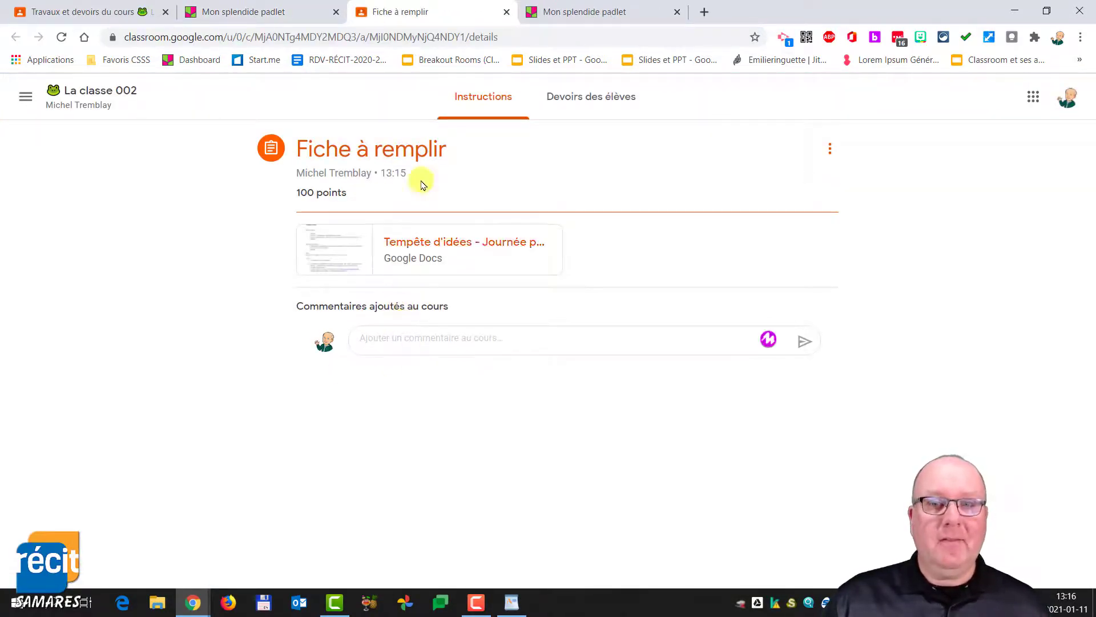
pyautogui.click(345, 253)
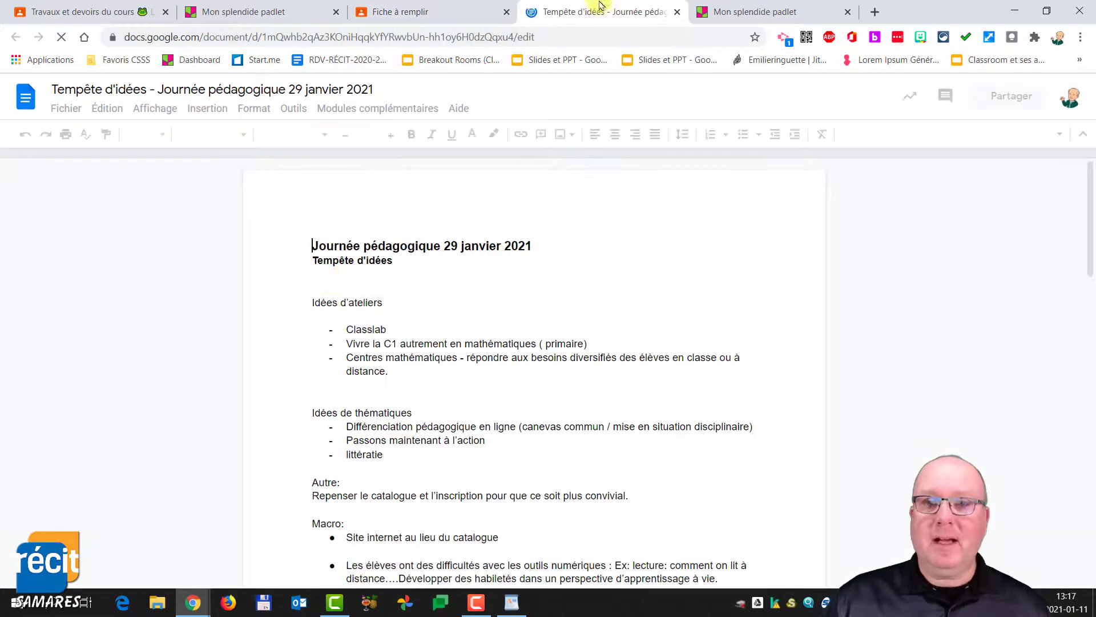
pyautogui.click(677, 11)
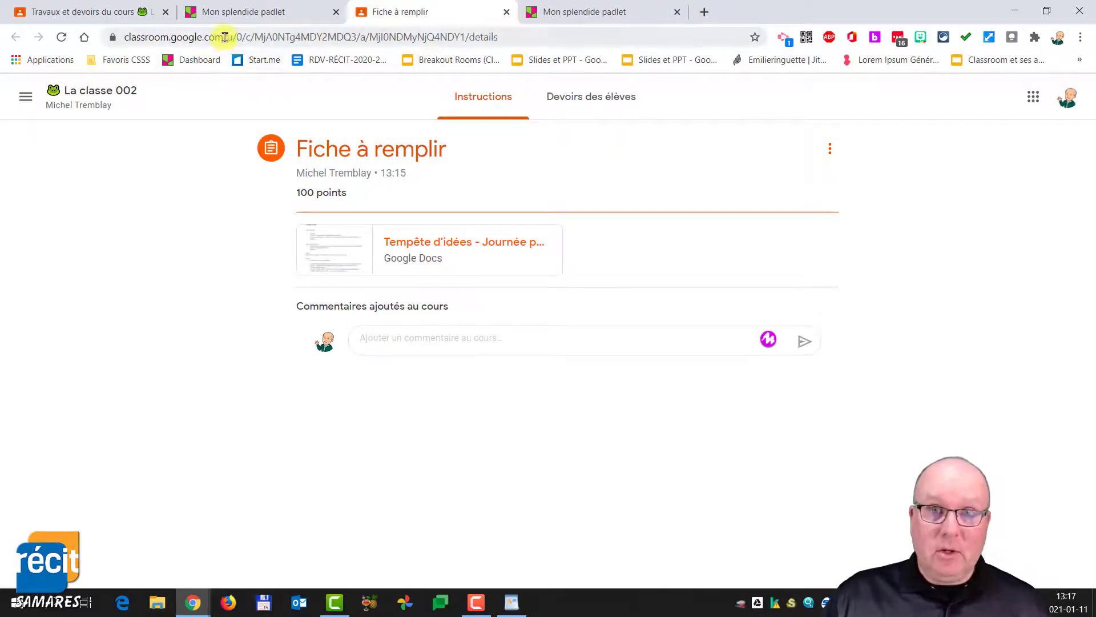
pyautogui.click(105, 12)
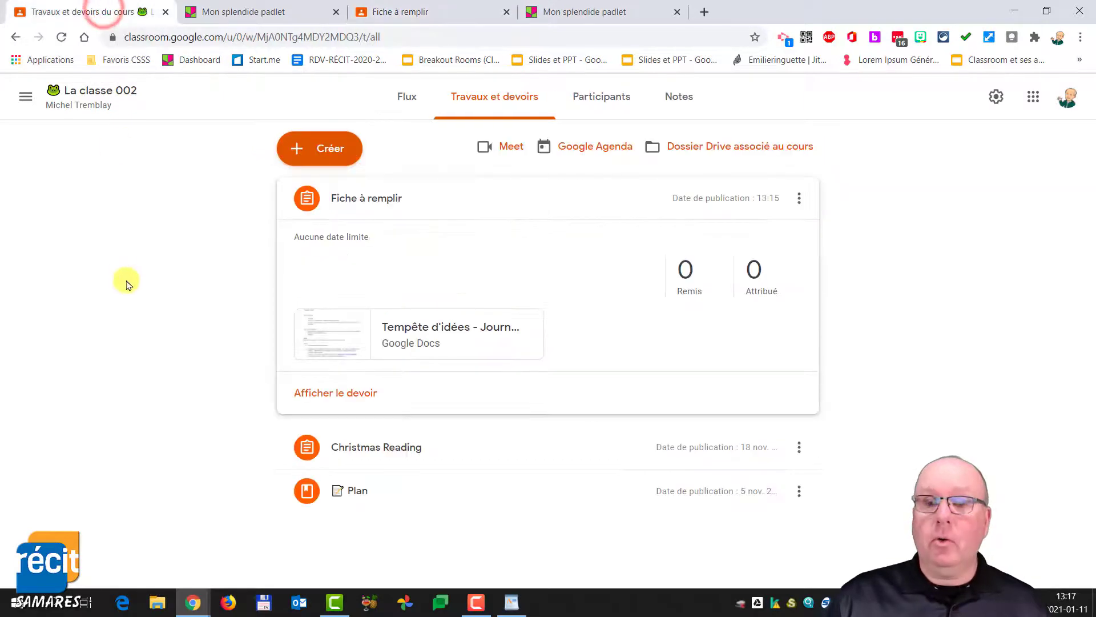
pyautogui.click(263, 12)
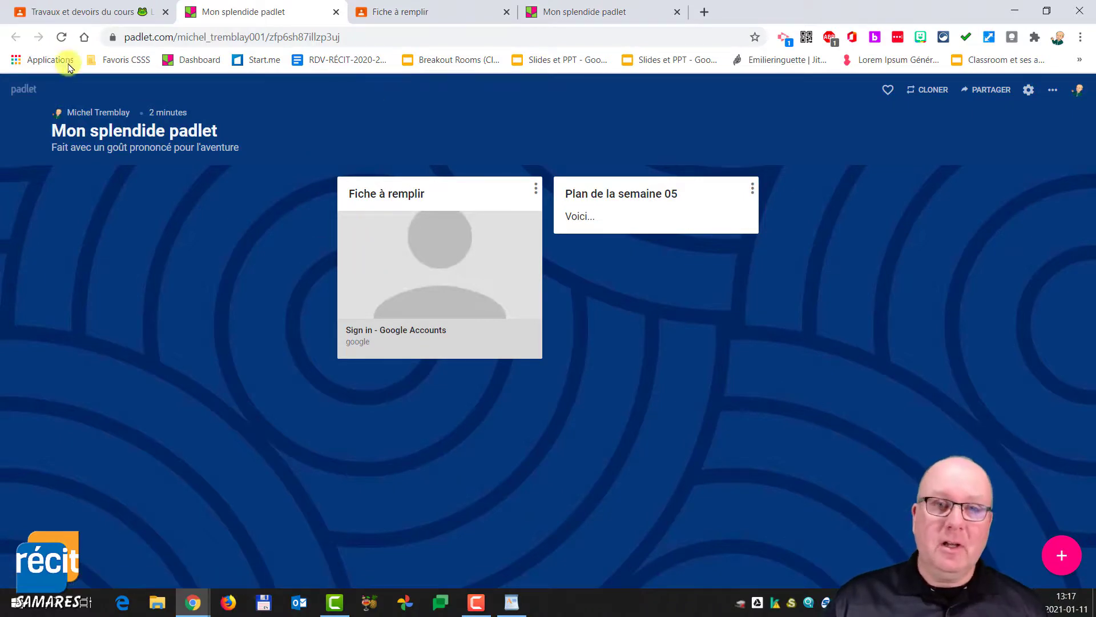
# - Copy the "Fiche à remplir" assignment link again from Travaux et devoirs and go back to the padlet
pyautogui.click(51, 11)
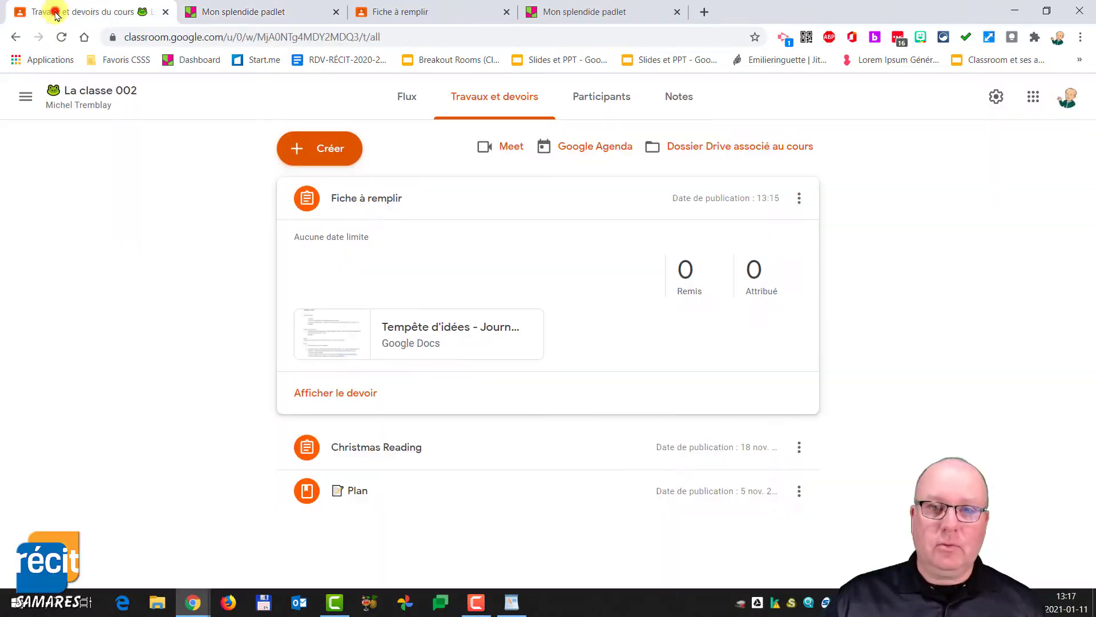
pyautogui.click(798, 200)
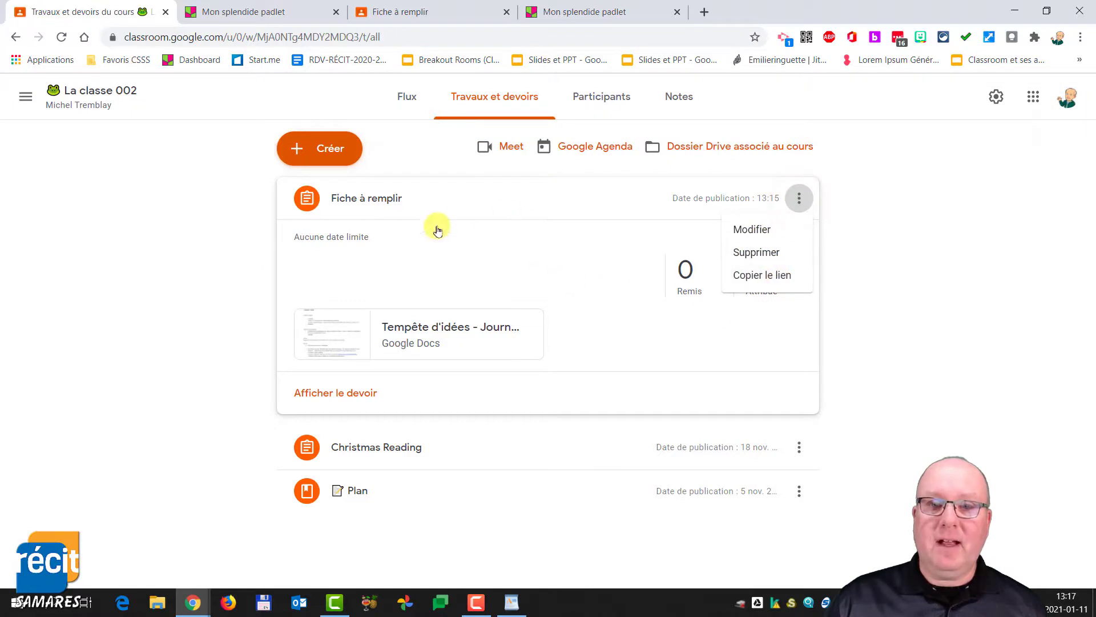
pyautogui.click(777, 272)
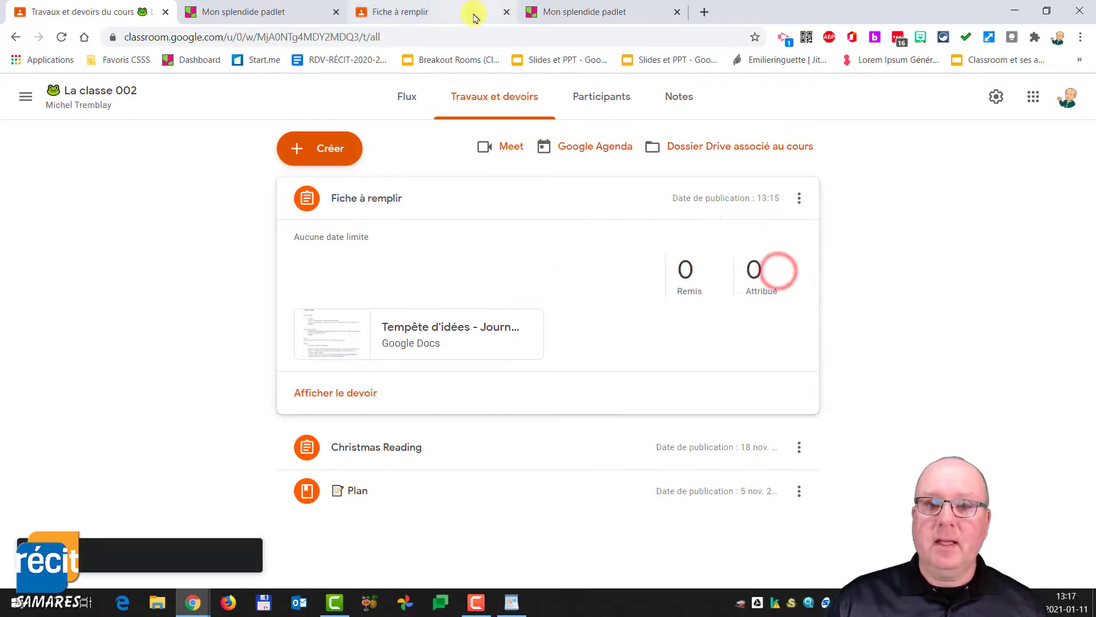
pyautogui.click(264, 11)
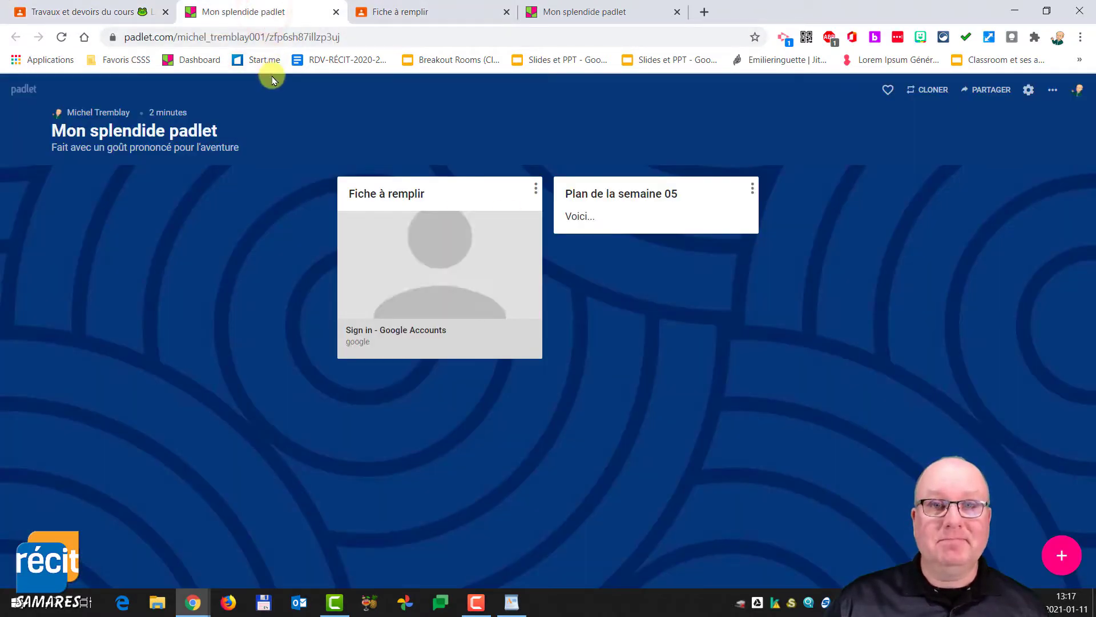